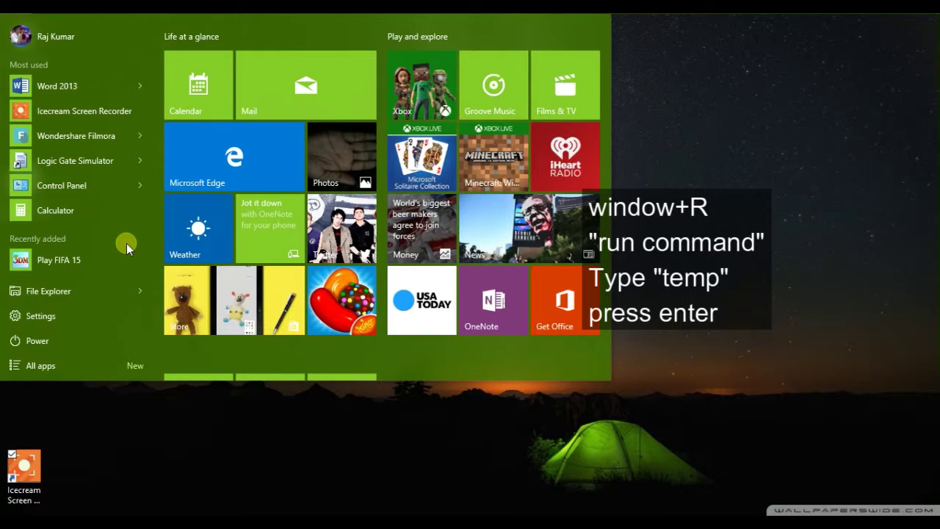
- Open the Windows Temp folder by entering temp in the Run dialog
text(run)
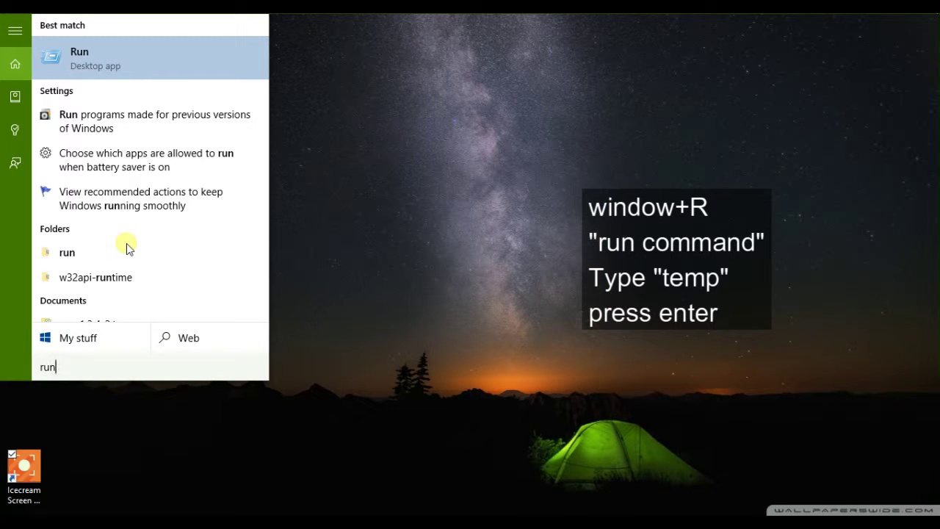
key(Return)
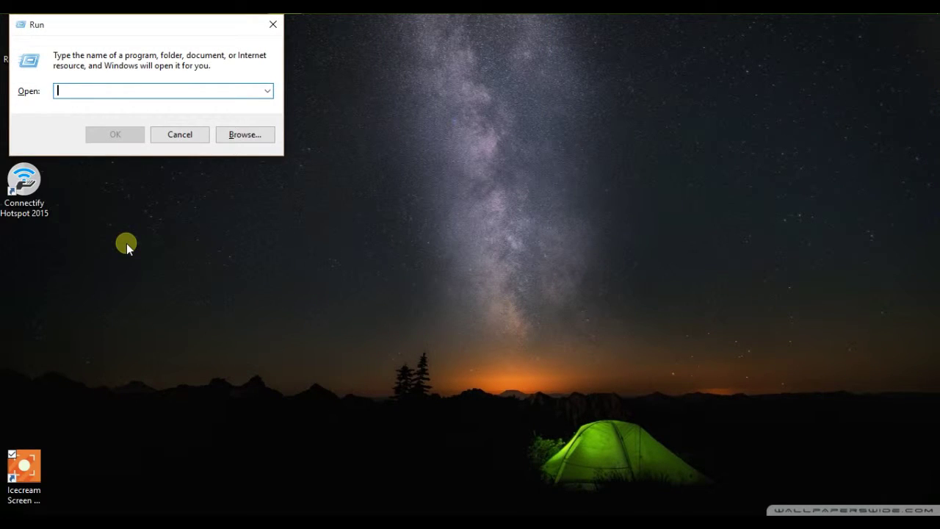
text(temp)
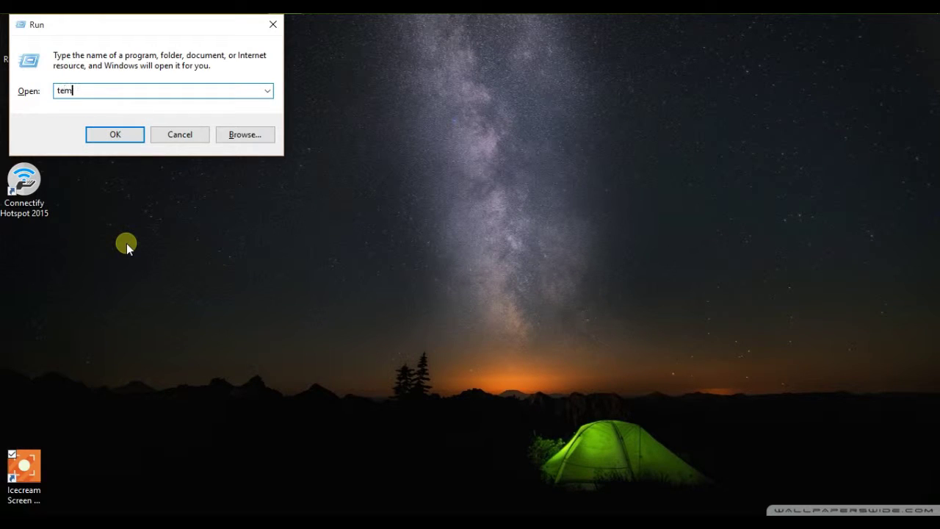
click(126, 134)
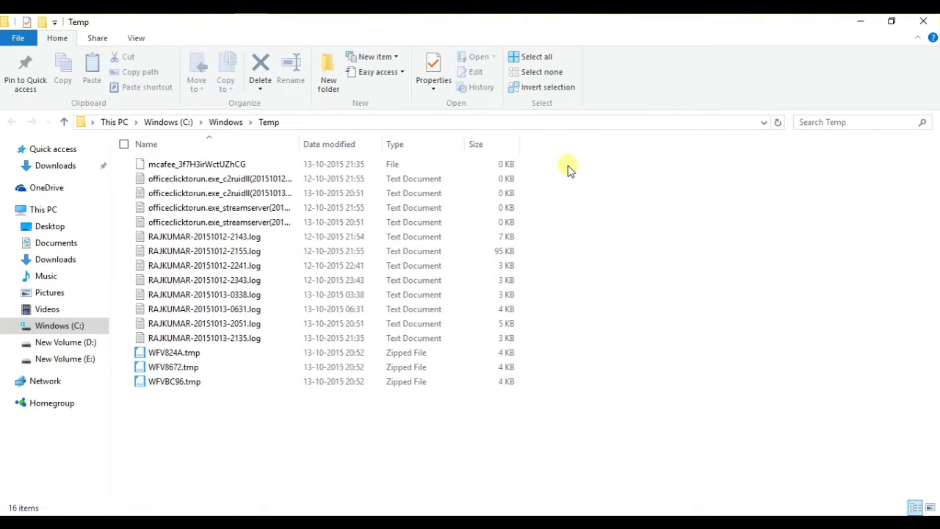
- Select all files in the Windows Temp folder and move them to the Recycle Bin
drag(567, 166, 269, 397)
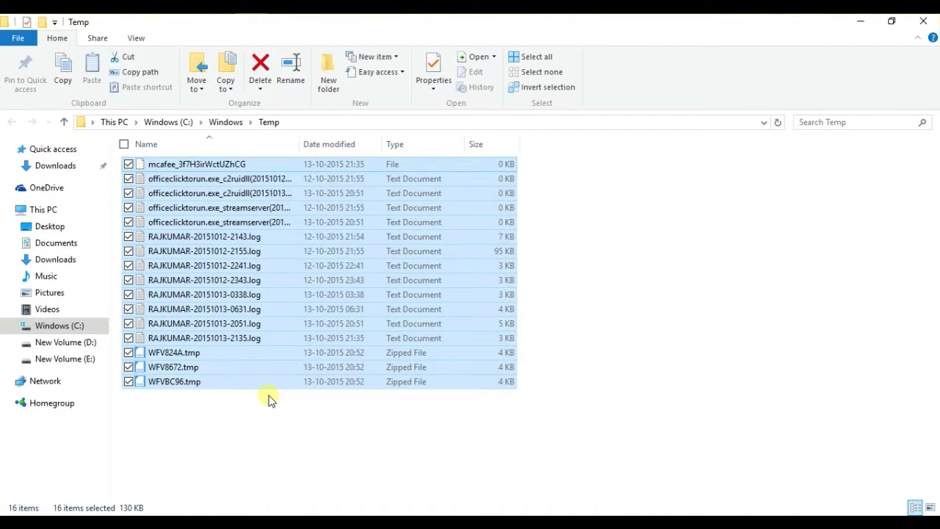
right_click(331, 258)
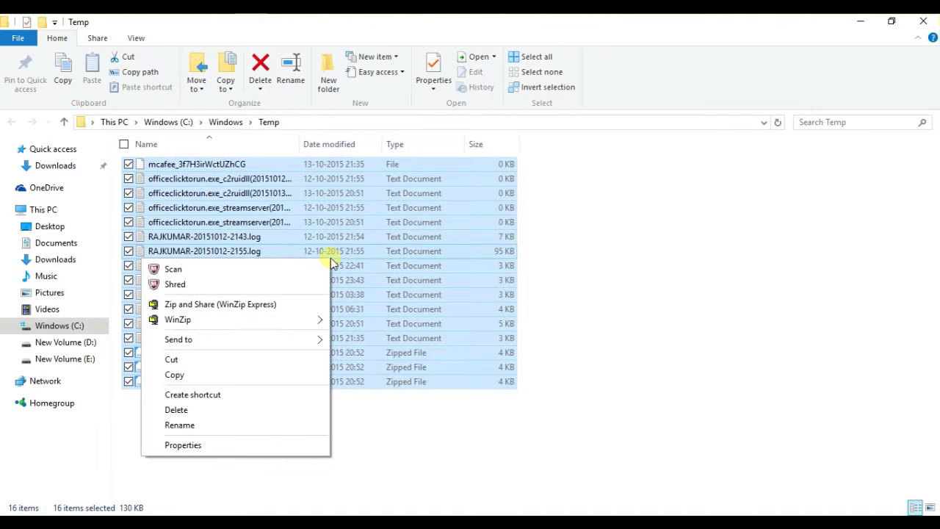
click(287, 411)
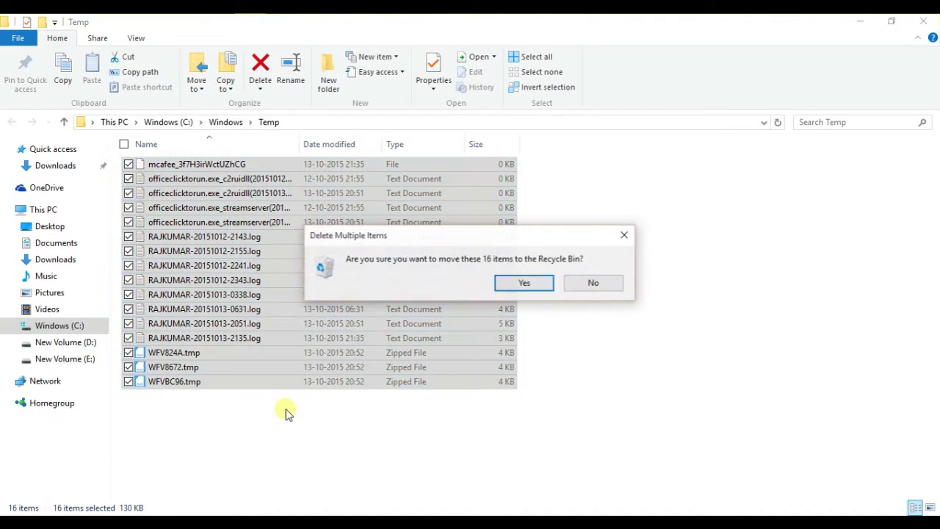
click(522, 284)
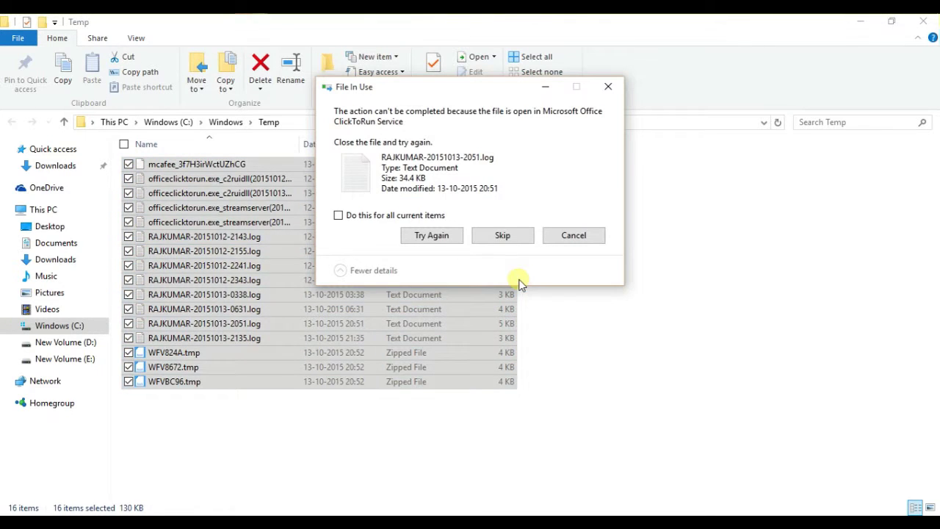
- Skip the files in use for all current items and close the Windows Temp folder
click(425, 236)
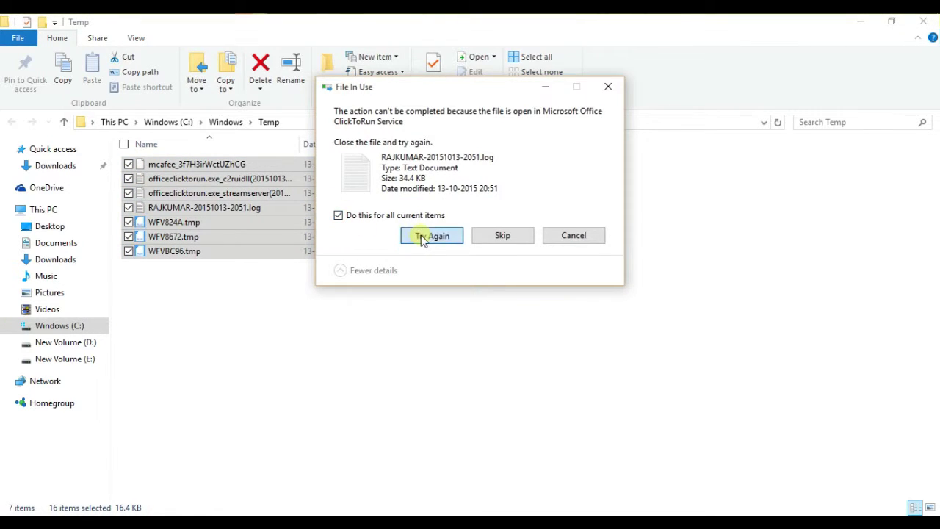
click(502, 235)
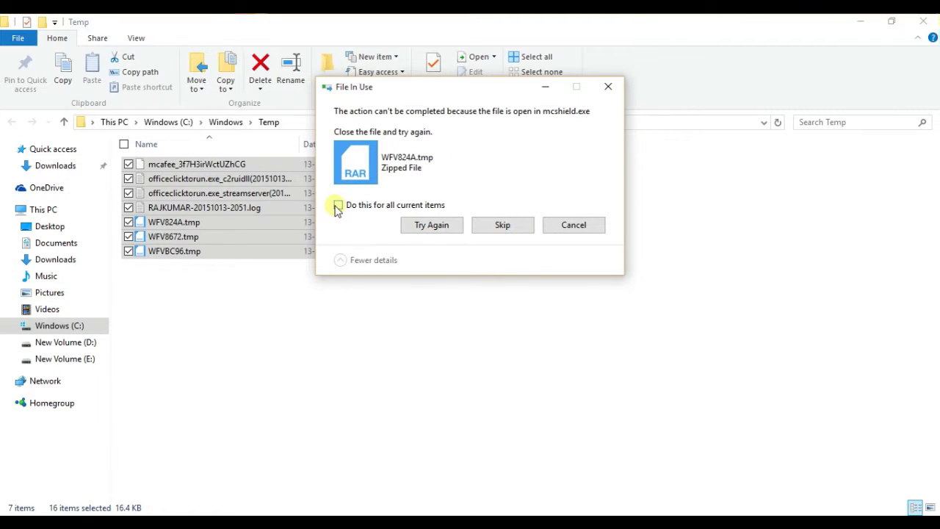
click(338, 207)
click(479, 227)
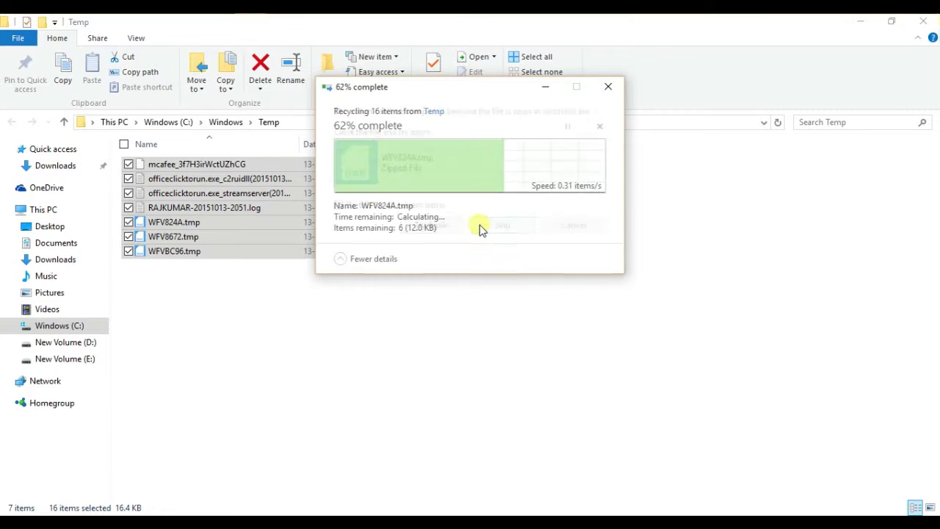
click(929, 25)
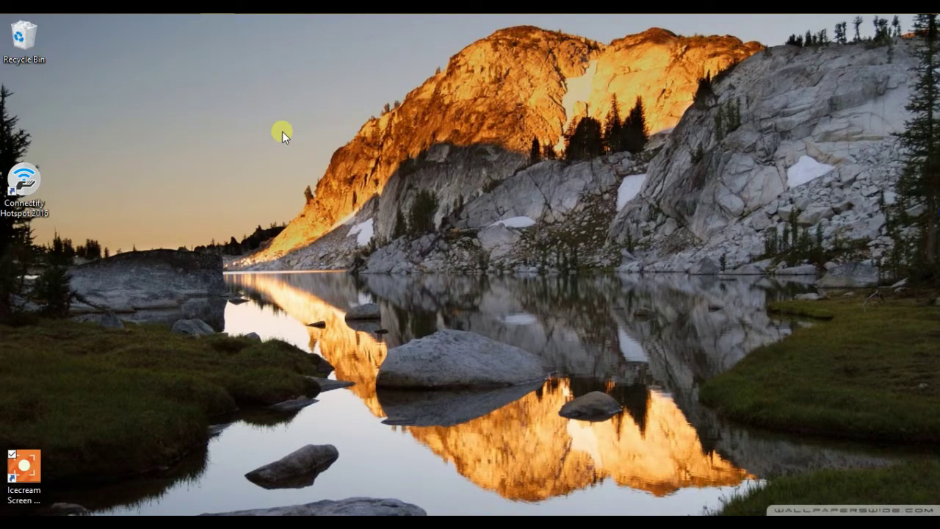
- Open the user's local Temp folder by entering %temp% in the Run dialog
key(super)
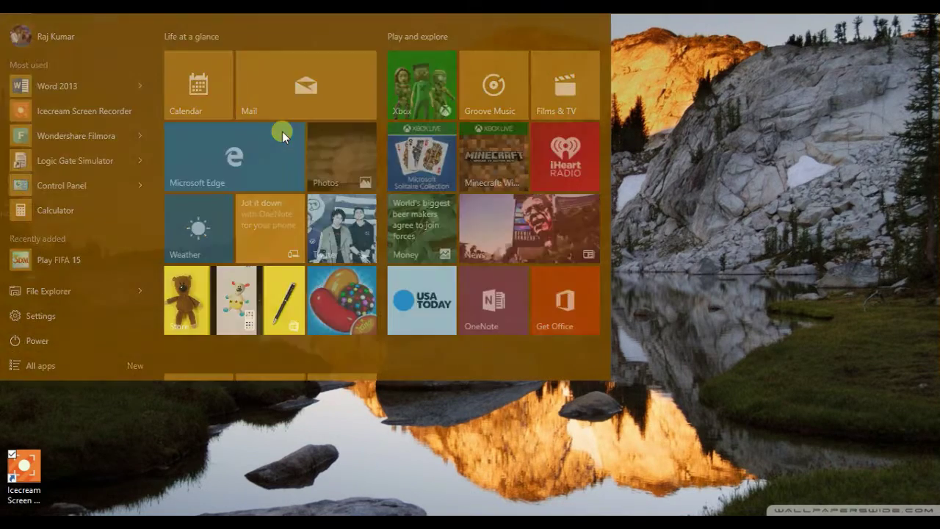
text(run)
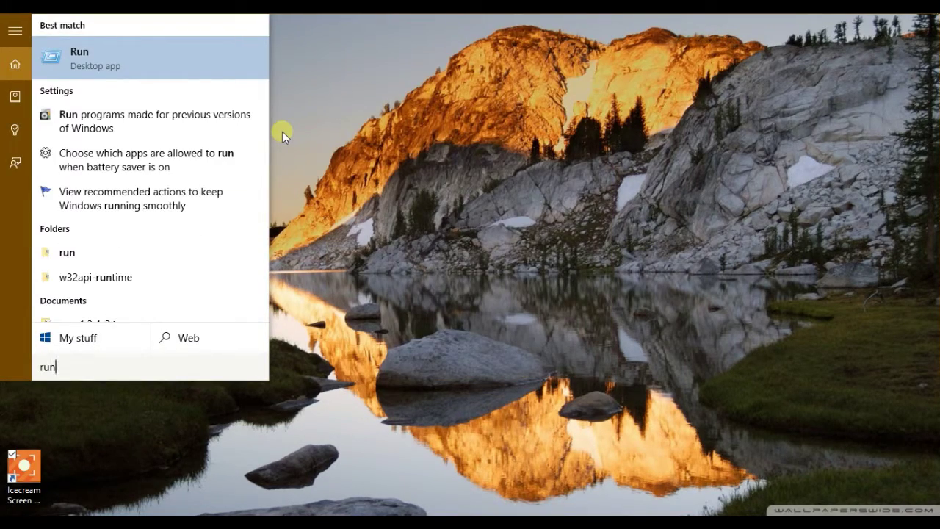
key(Return)
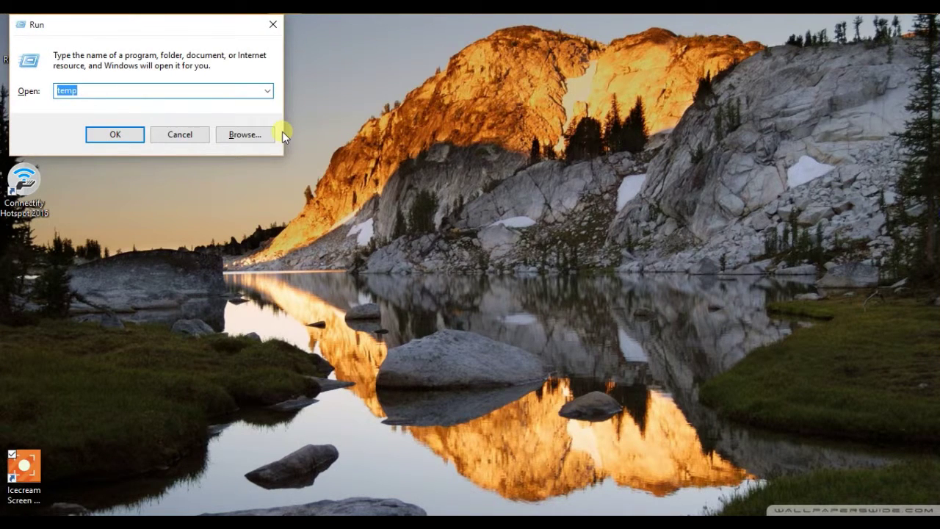
key(BackSpace)
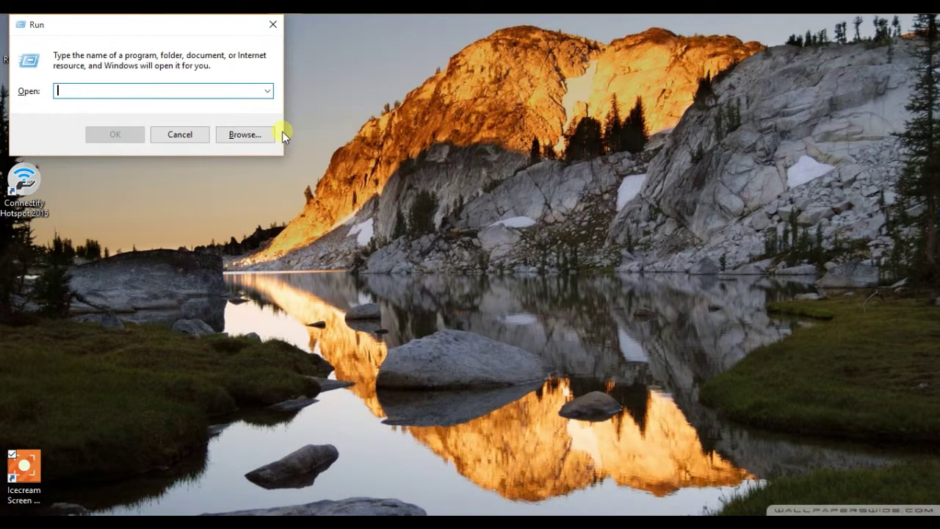
text(%temp%)
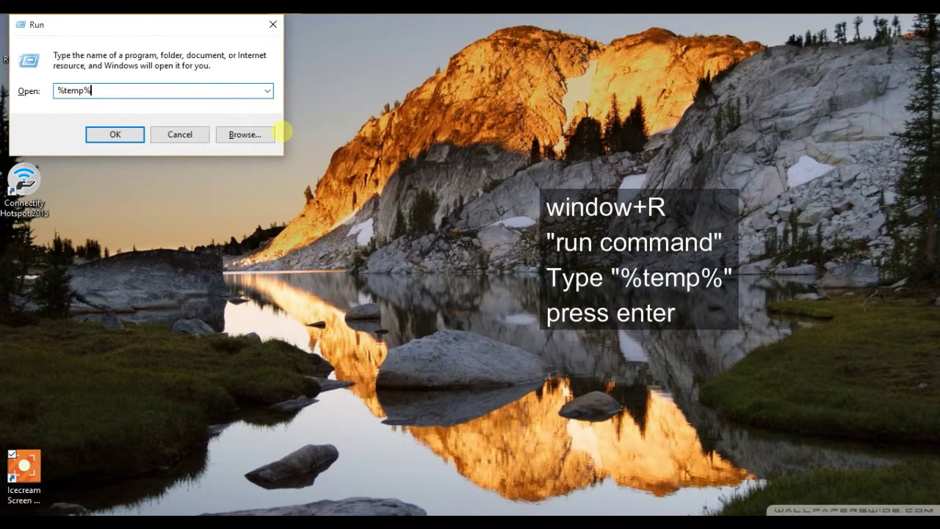
click(110, 134)
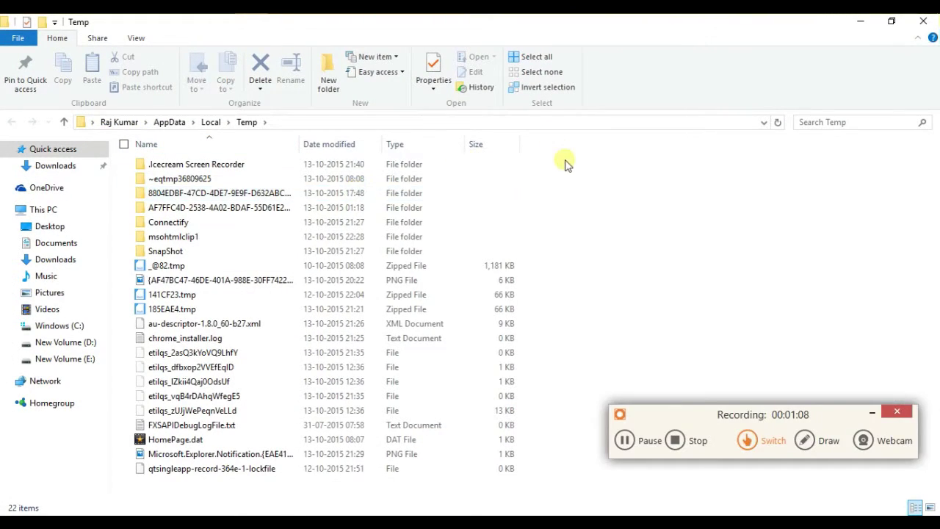
- Select every item in the user's Temp folder, including the .Icecream Screen Recorder folder, and delete them all
drag(570, 171, 315, 469)
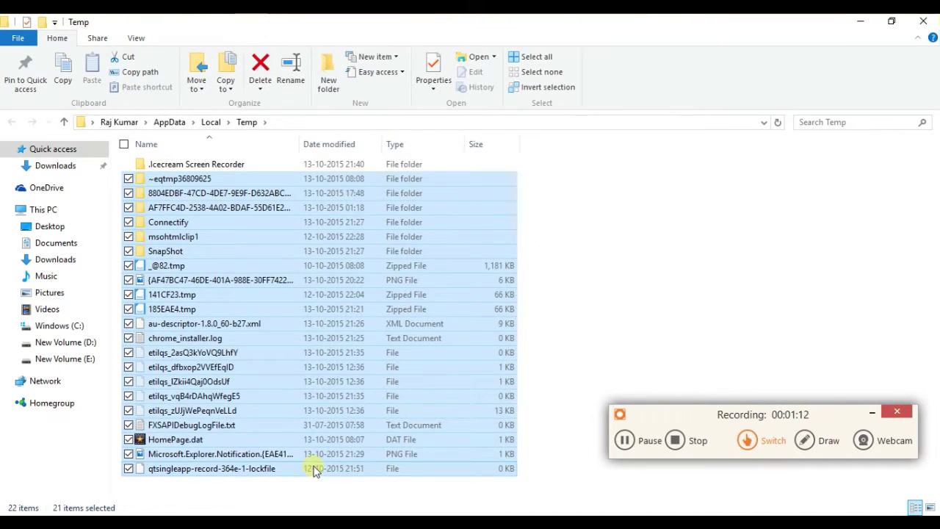
click(872, 414)
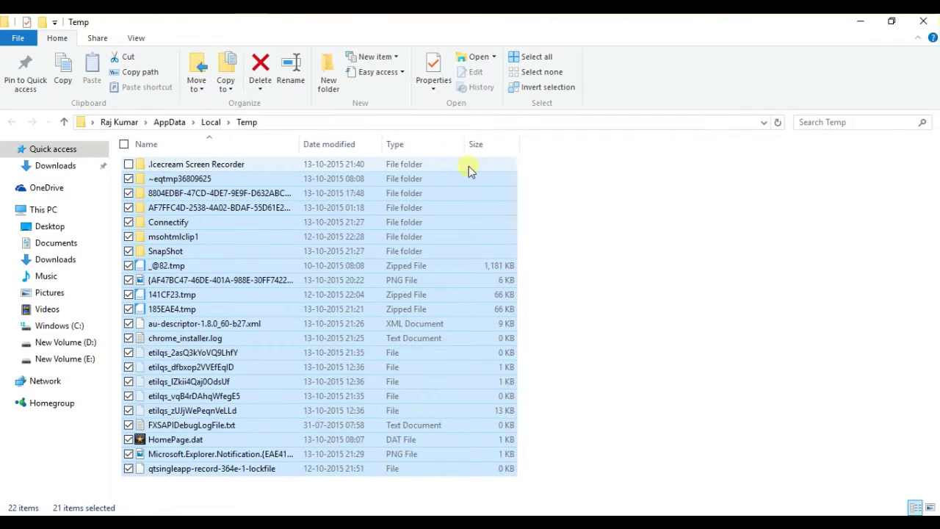
ctrl+click(471, 170)
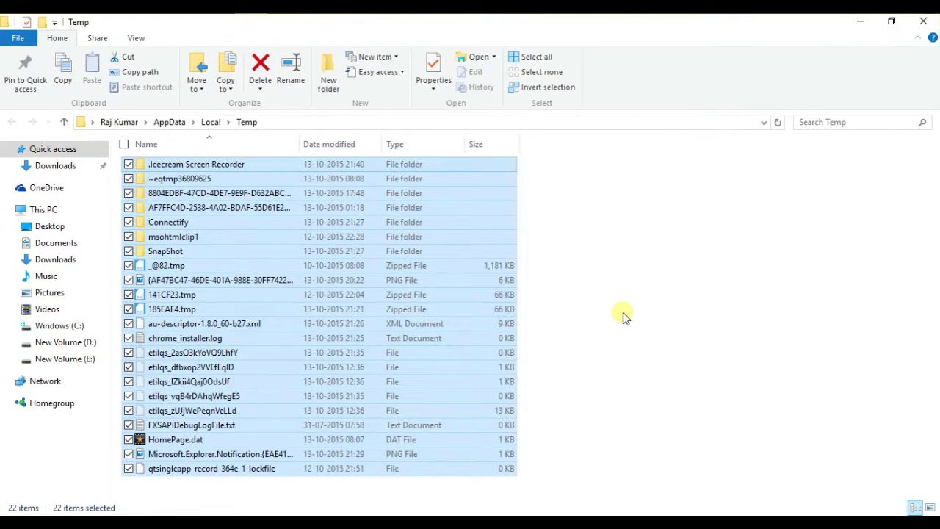
key(Delete)
key(Return)
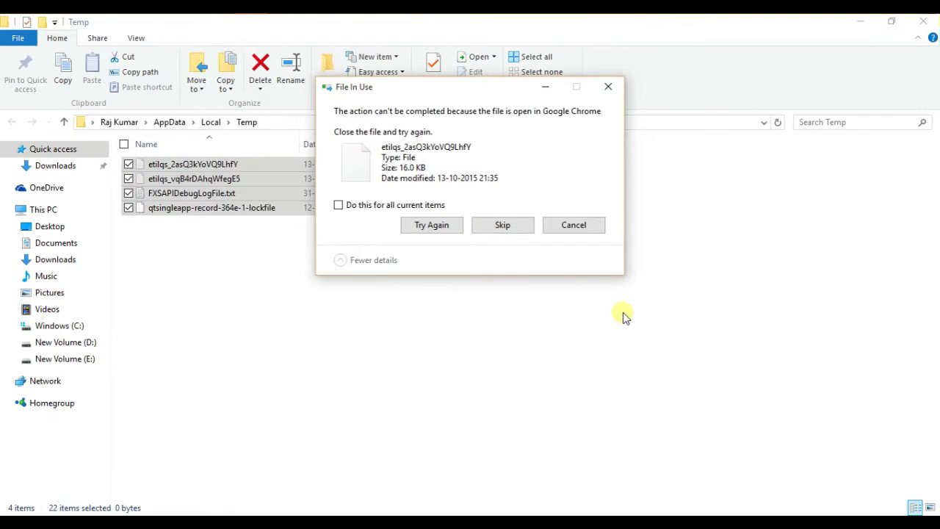
- Skip all files still in use in the user's Temp folder and close its window
click(338, 205)
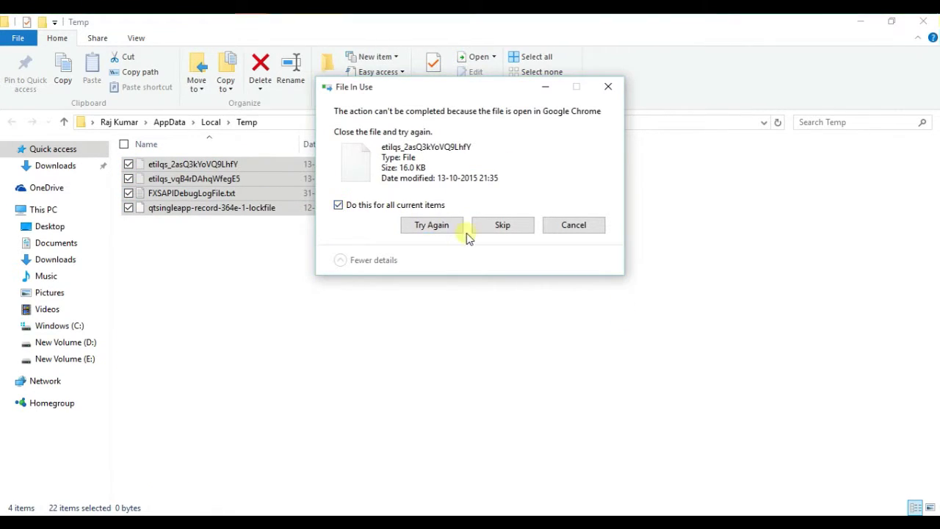
click(483, 229)
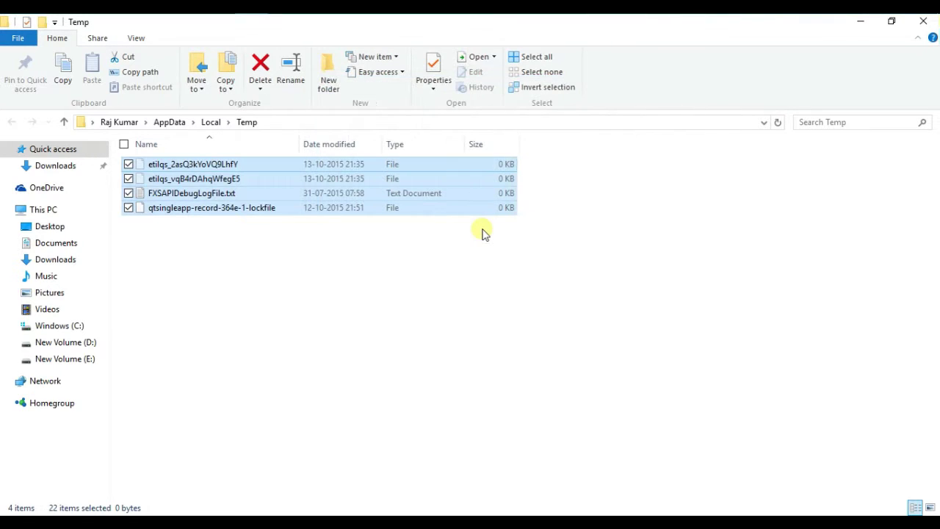
click(929, 24)
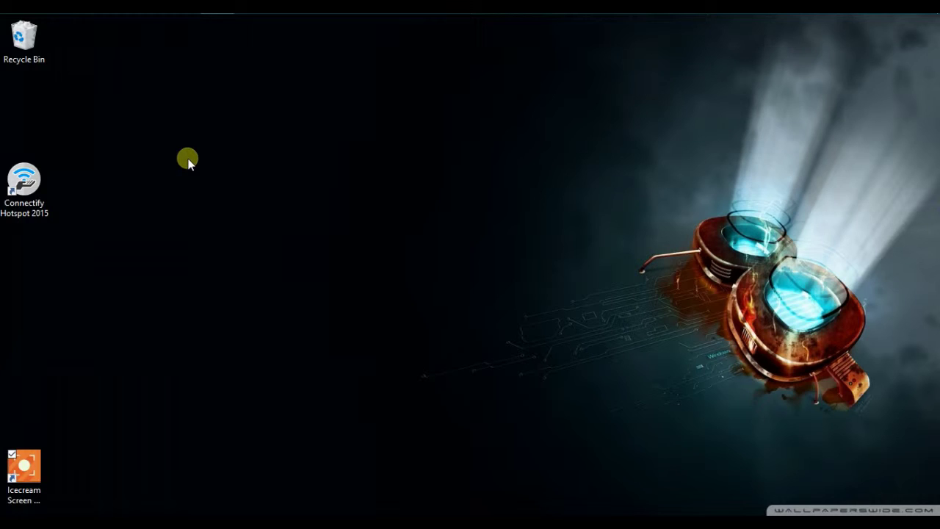
- Empty the Recycle Bin, permanently deleting its contents, and refresh the desktop
click(35, 56)
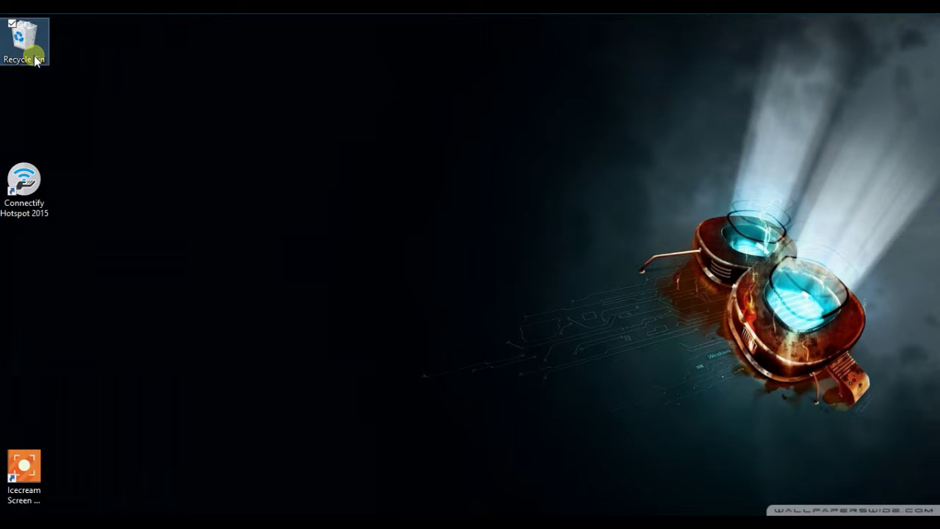
right_click(35, 58)
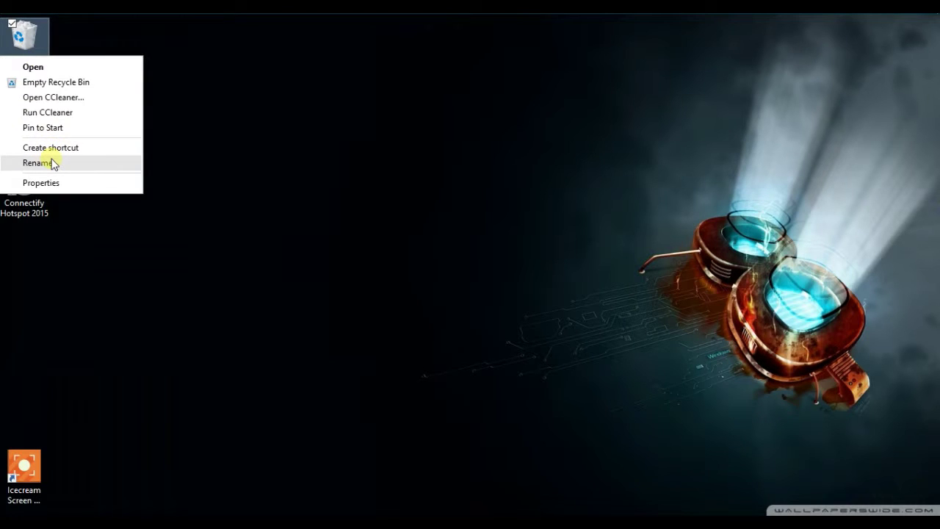
click(56, 83)
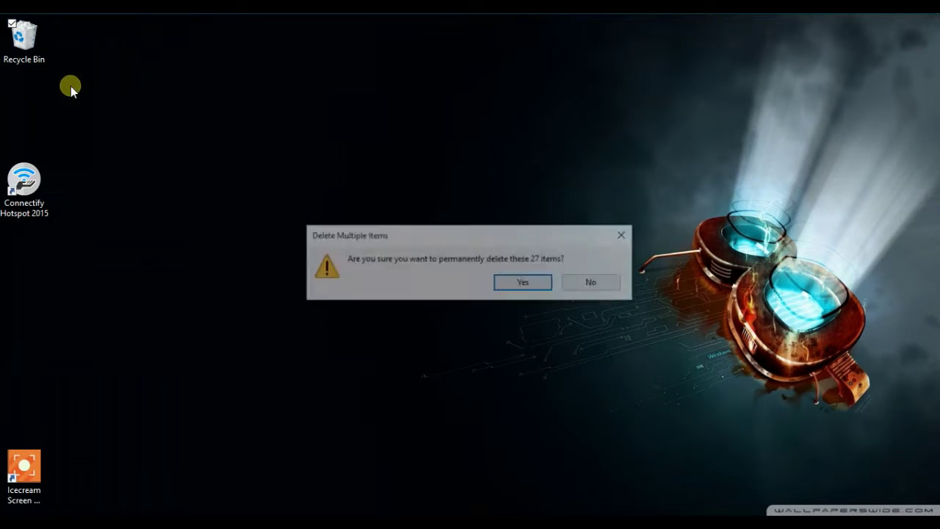
click(504, 288)
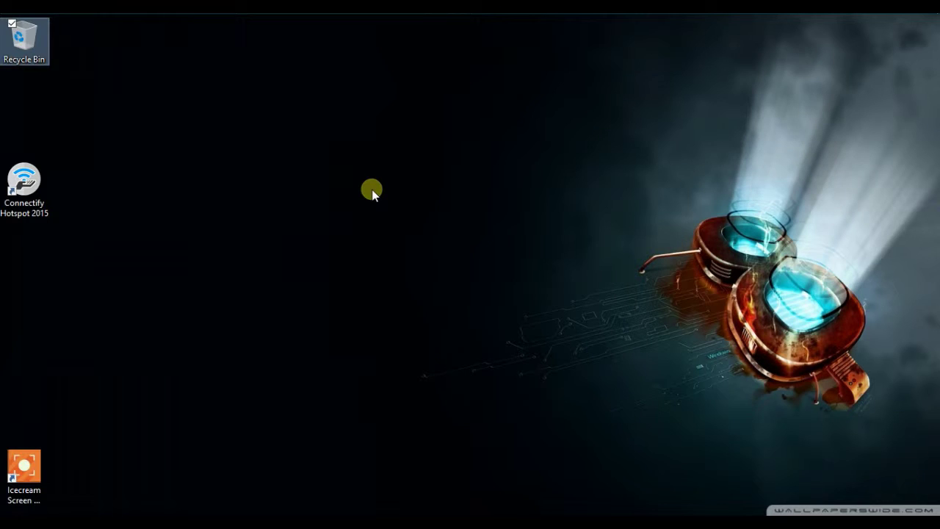
right_click(275, 123)
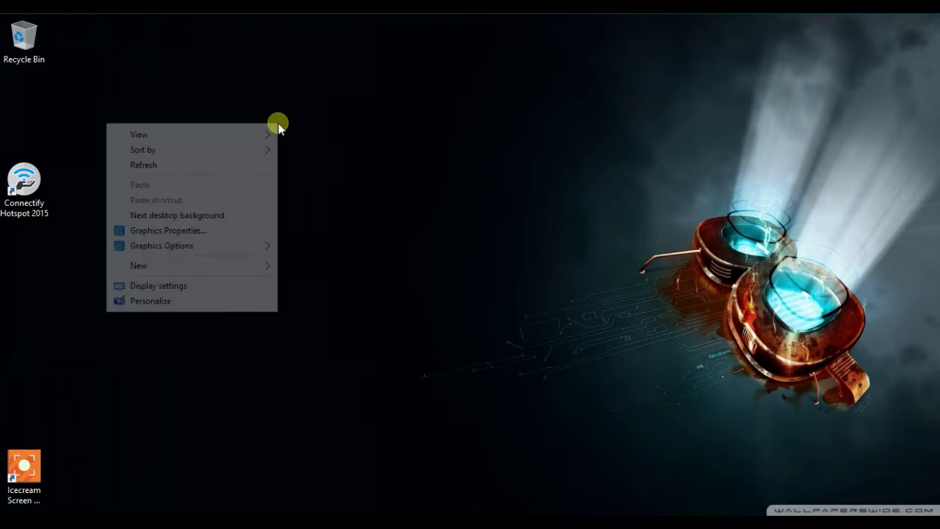
click(259, 166)
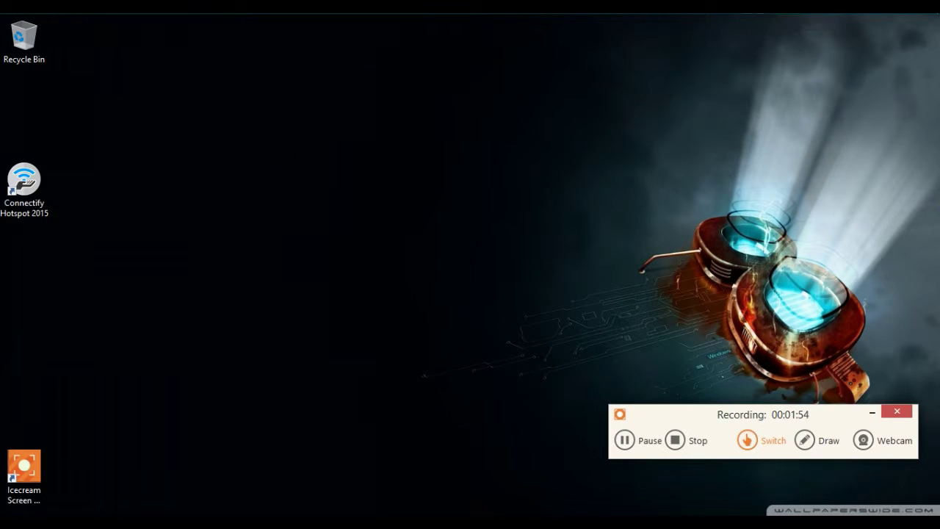
- Open the Power & sleep settings from the battery status and minimize the screen recorder's control window
click(747, 39)
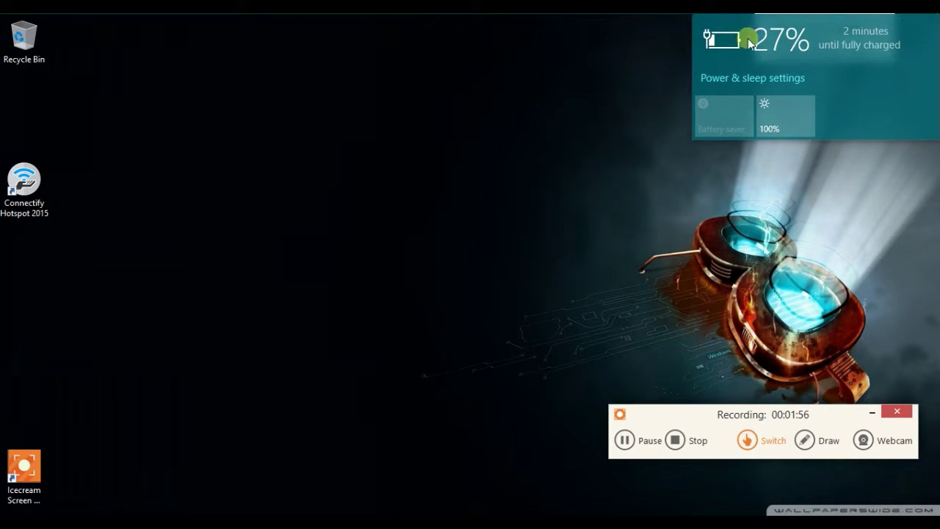
click(754, 78)
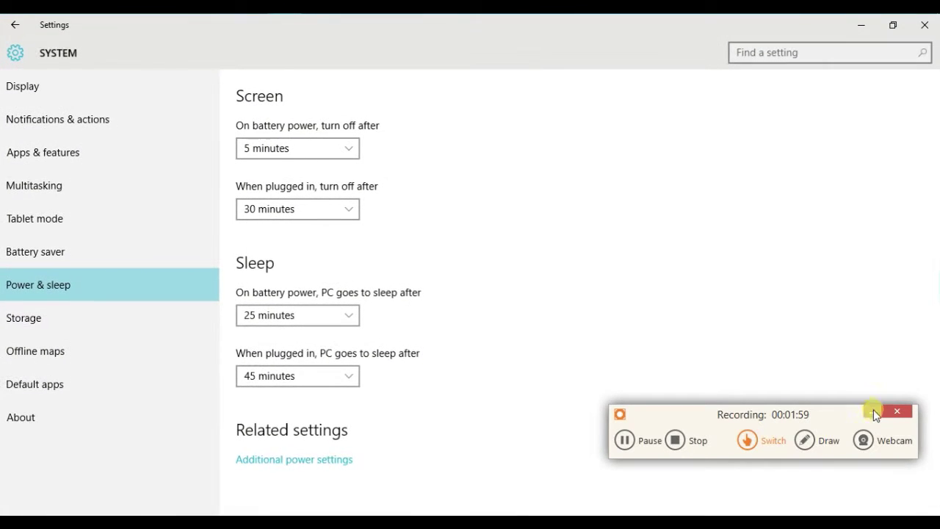
click(873, 412)
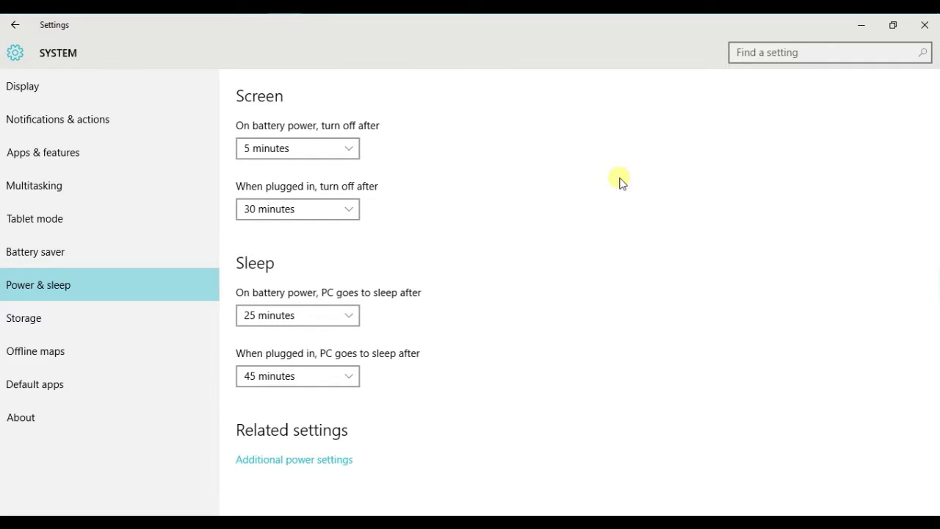
- Set the PC to go to sleep after 10 minutes, both on battery power and when plugged in
click(353, 316)
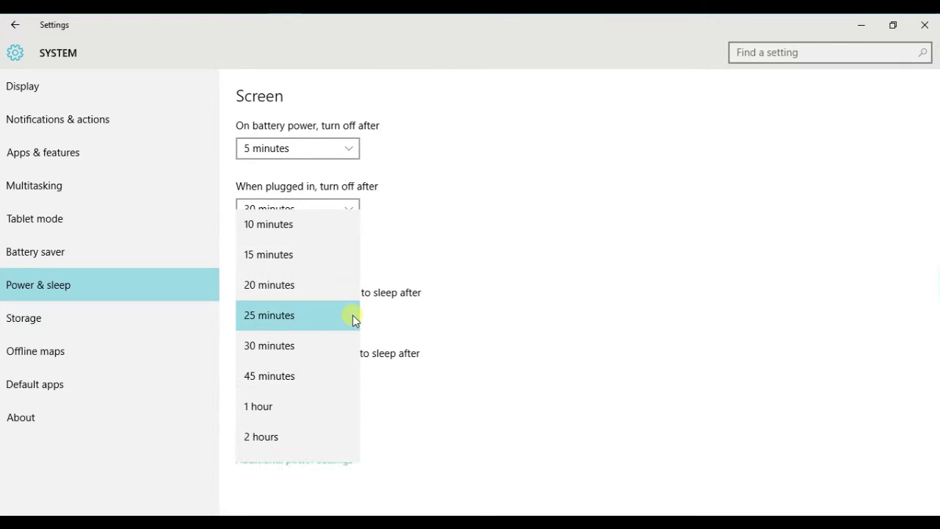
click(320, 224)
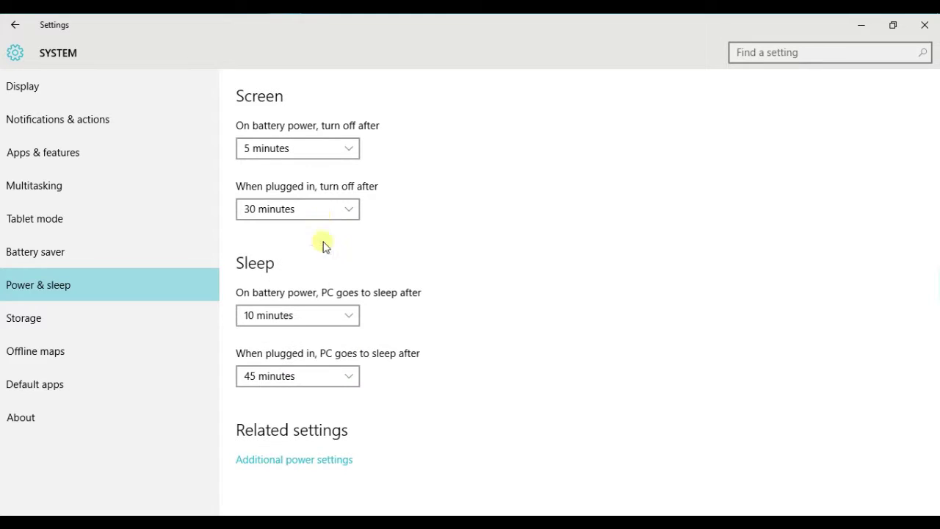
click(348, 377)
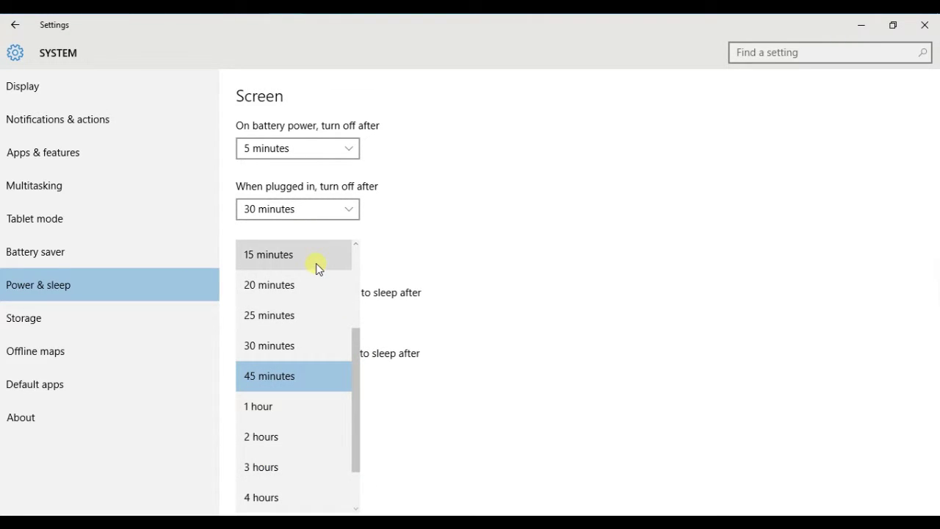
drag(361, 366, 361, 257)
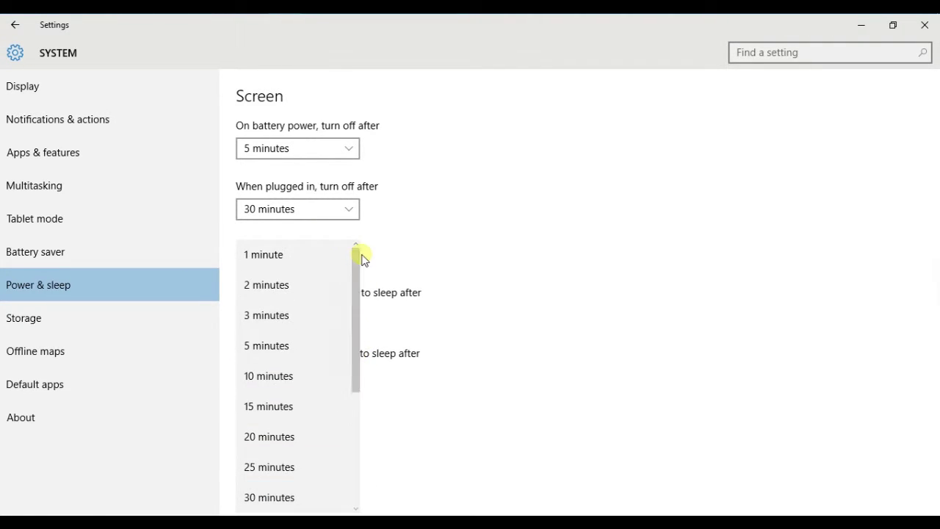
click(316, 376)
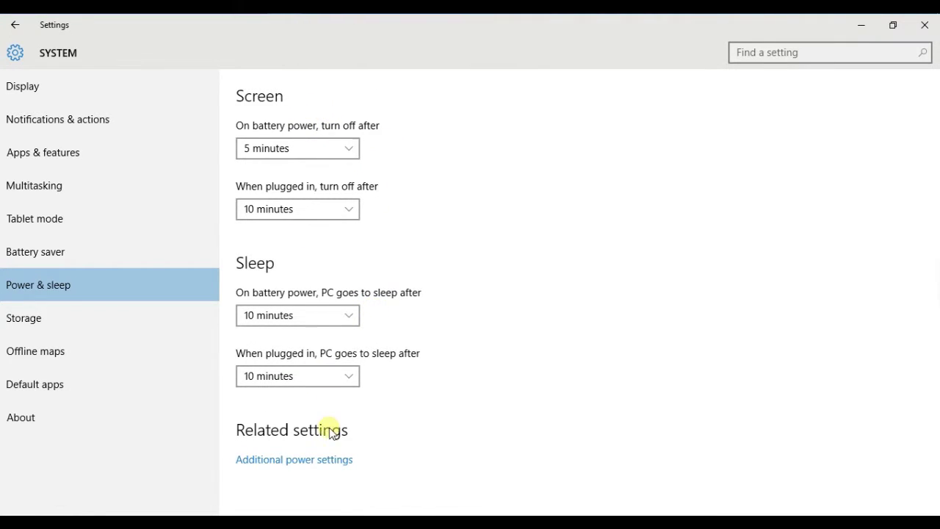
- Lower the High performance power plan's brightness for both battery and plugged-in use, and save the plan changes
click(338, 460)
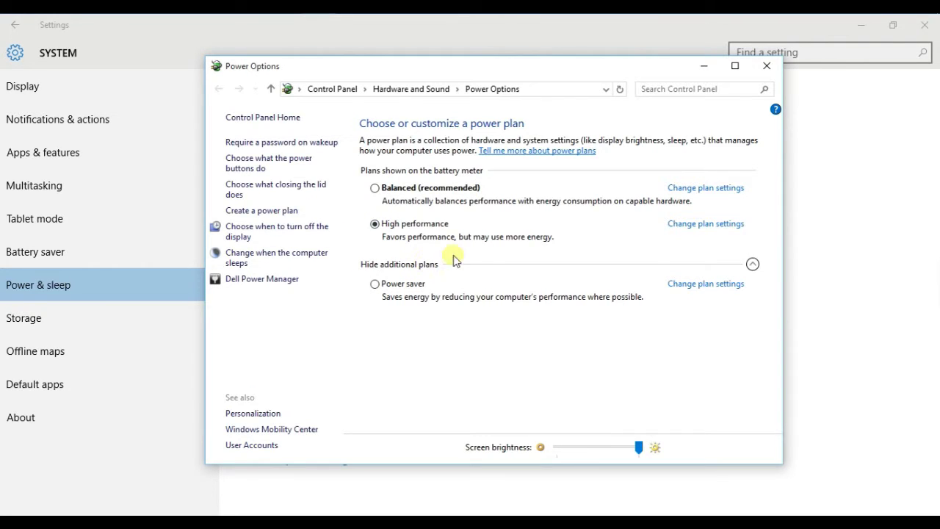
click(680, 225)
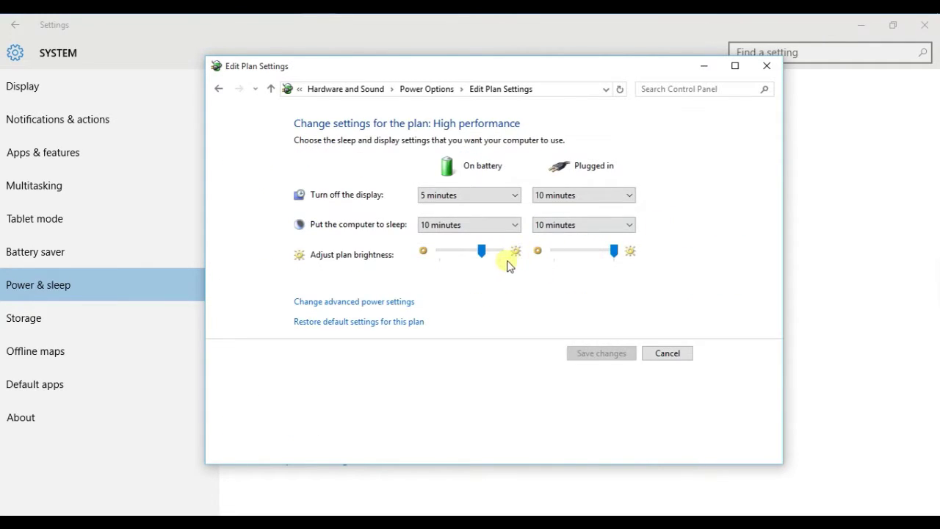
drag(482, 256, 471, 255)
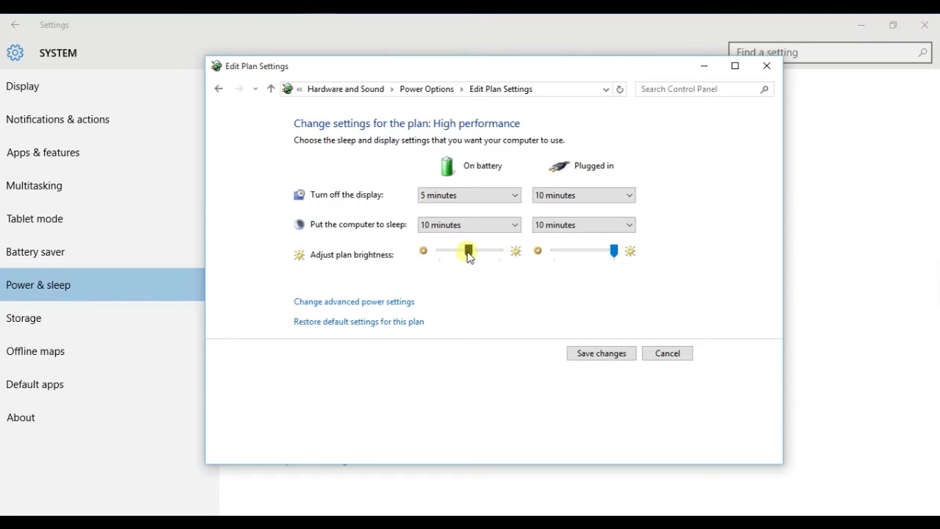
click(612, 261)
drag(616, 250, 594, 256)
click(600, 356)
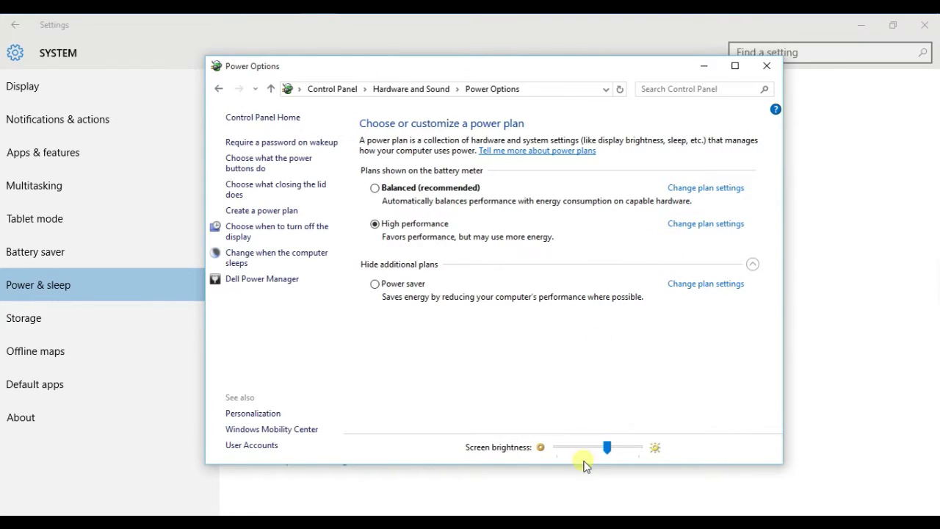
- Raise the screen brightness to maximum in Power Options, briefly view Dell Power Manager, and close both windows
drag(607, 450, 638, 448)
click(287, 287)
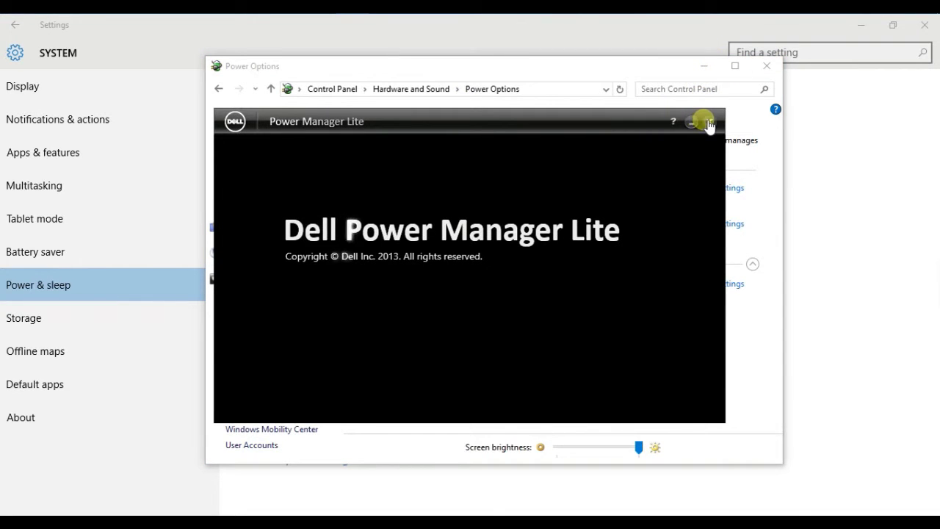
click(710, 122)
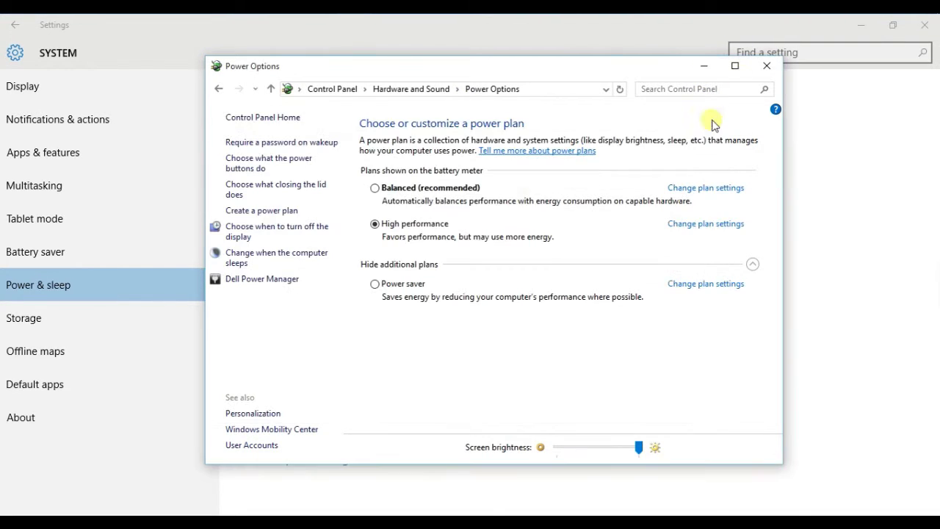
click(767, 65)
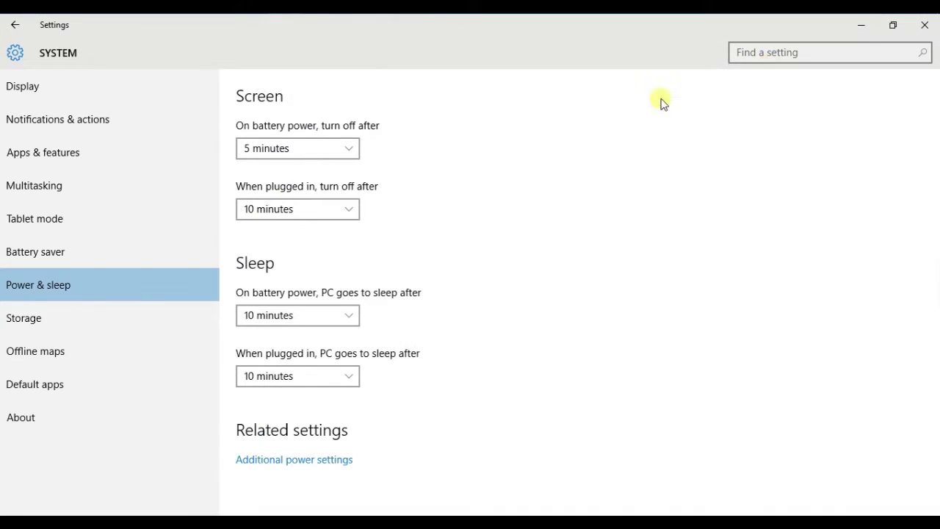
- Reduce the brightness level slightly in the Display settings and close Settings
click(90, 101)
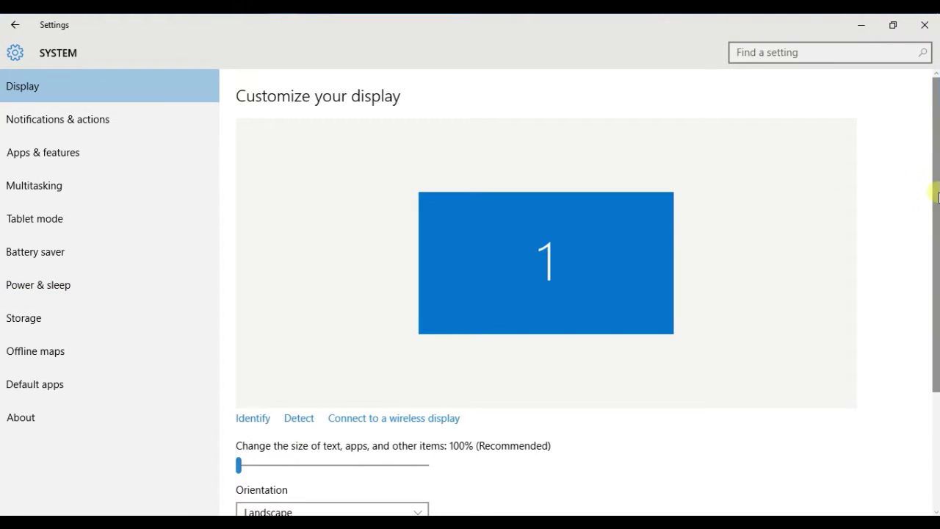
scroll(936, 197, down, 3)
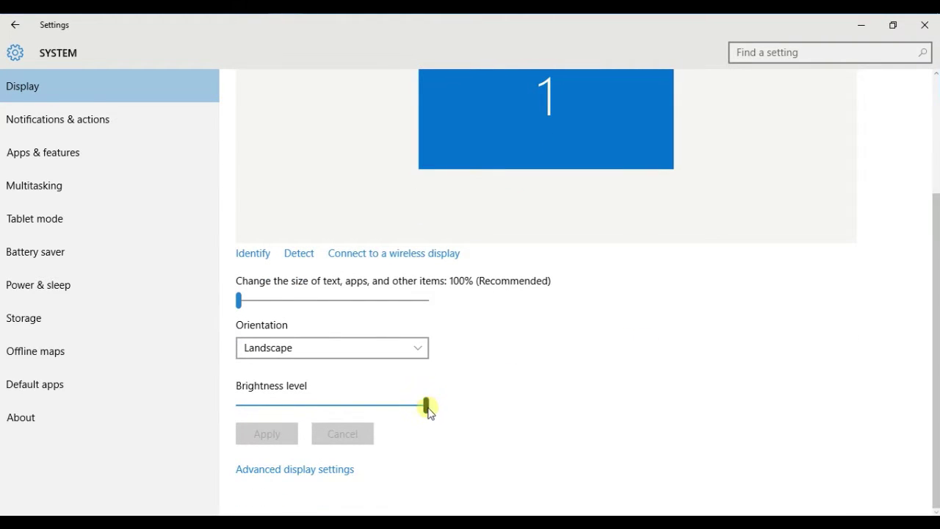
drag(427, 409, 406, 414)
click(925, 33)
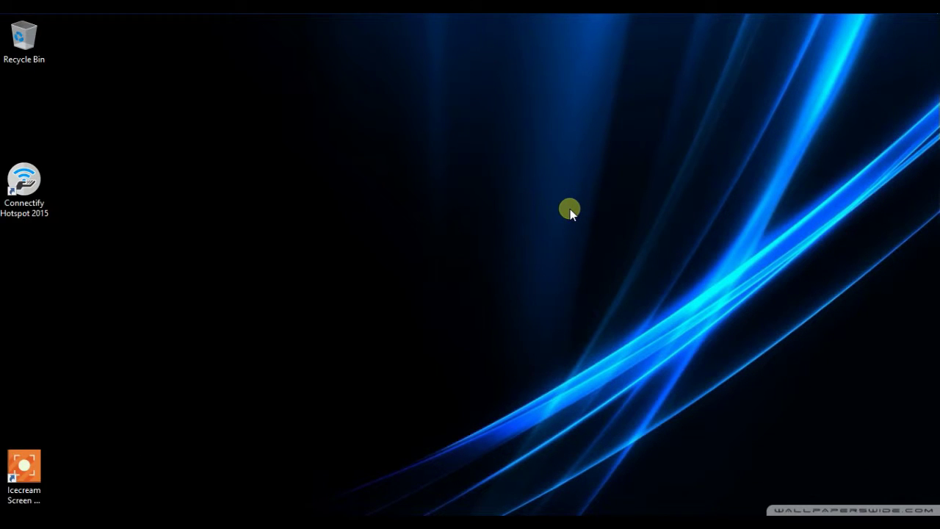
key(super)
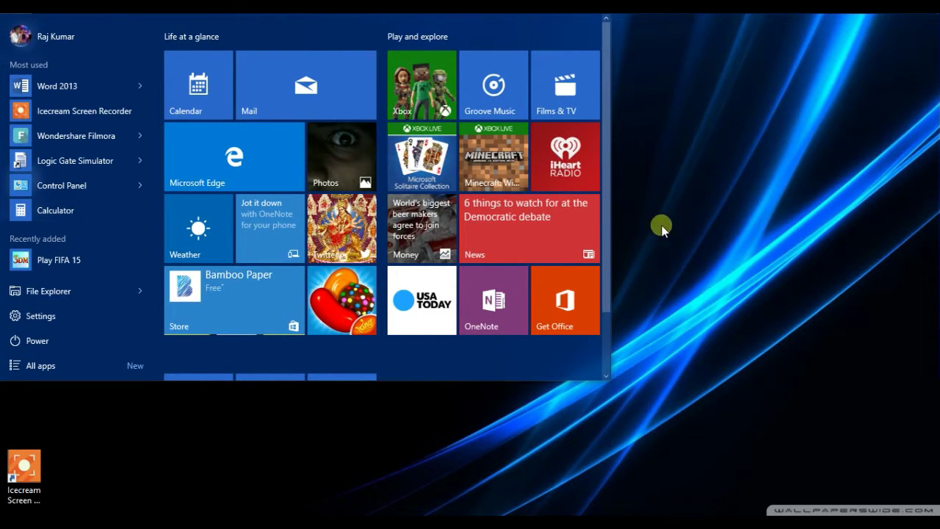
click(687, 239)
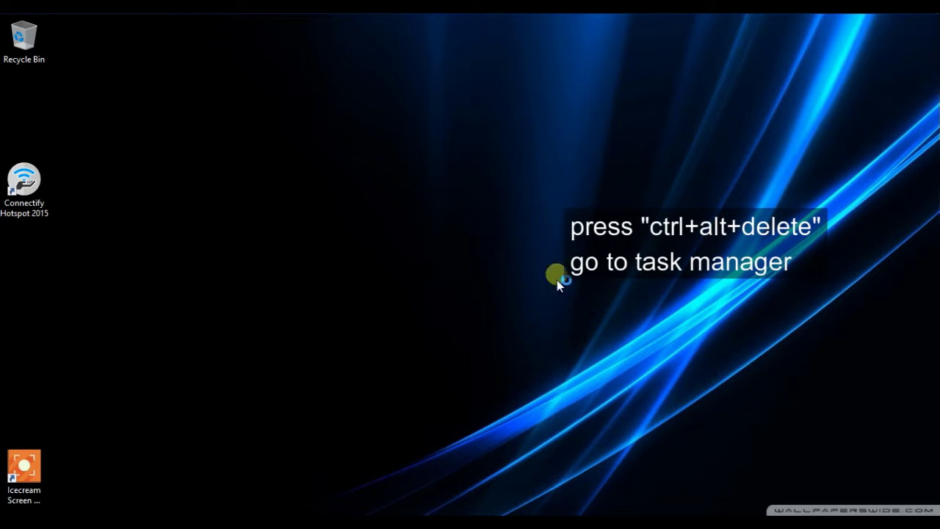
- Open Task Manager and minimize the screen recorder's control window
key(ctrl+alt+delete)
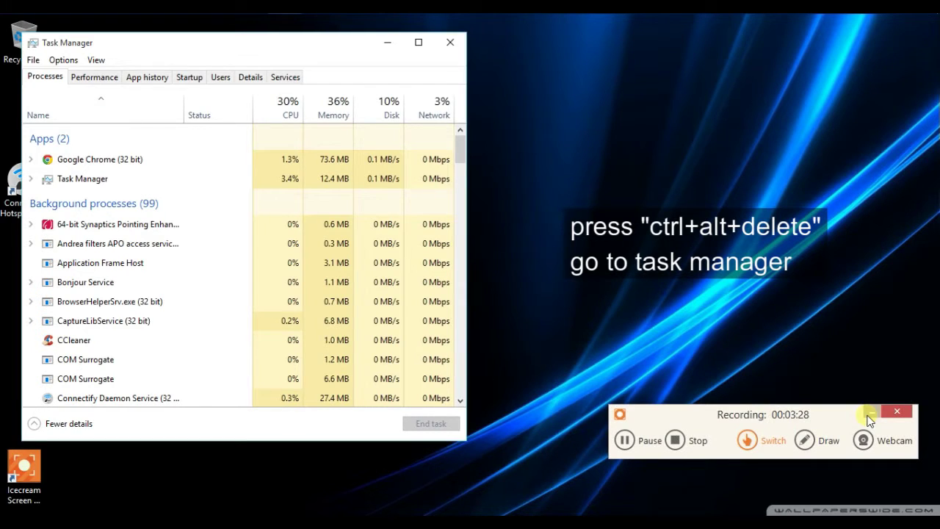
click(871, 413)
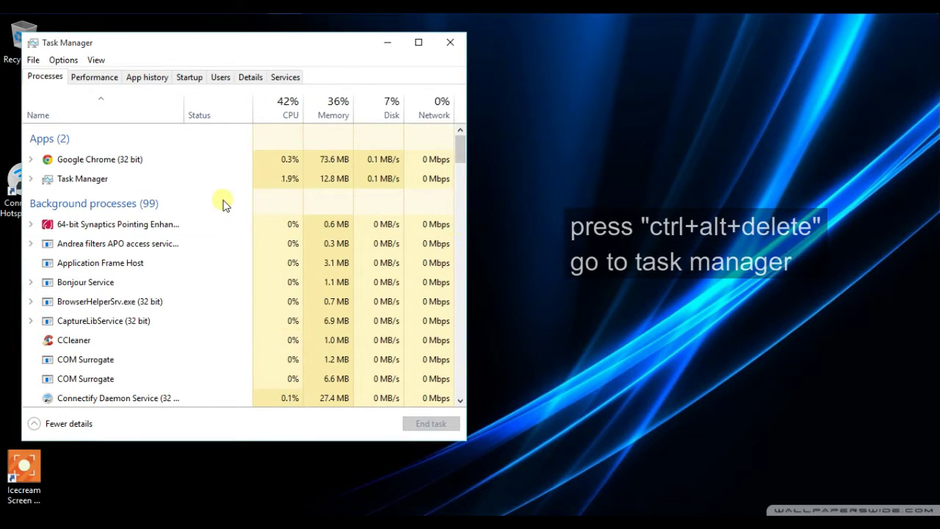
click(182, 164)
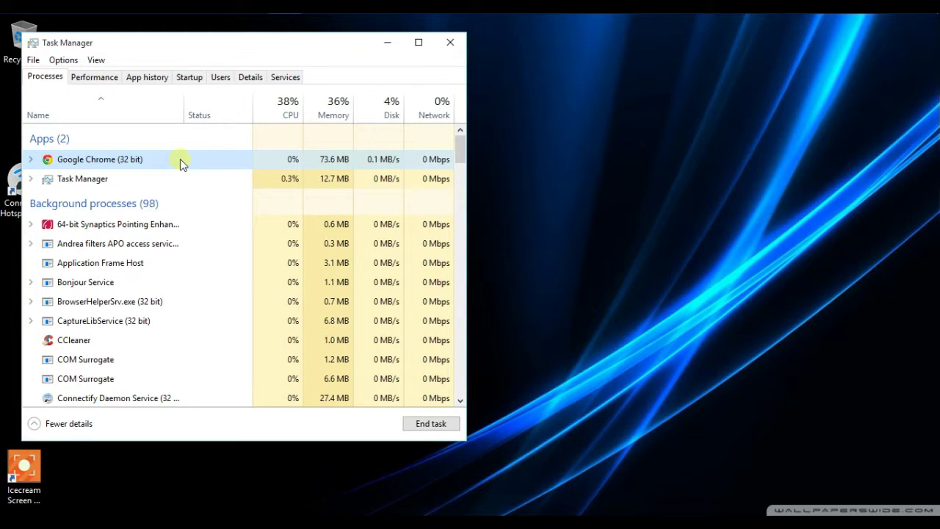
right_click(183, 163)
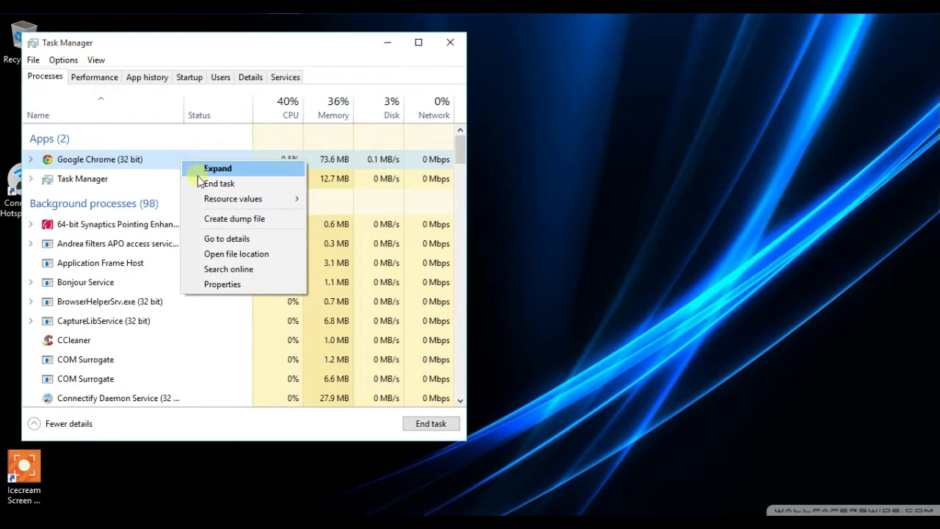
click(166, 183)
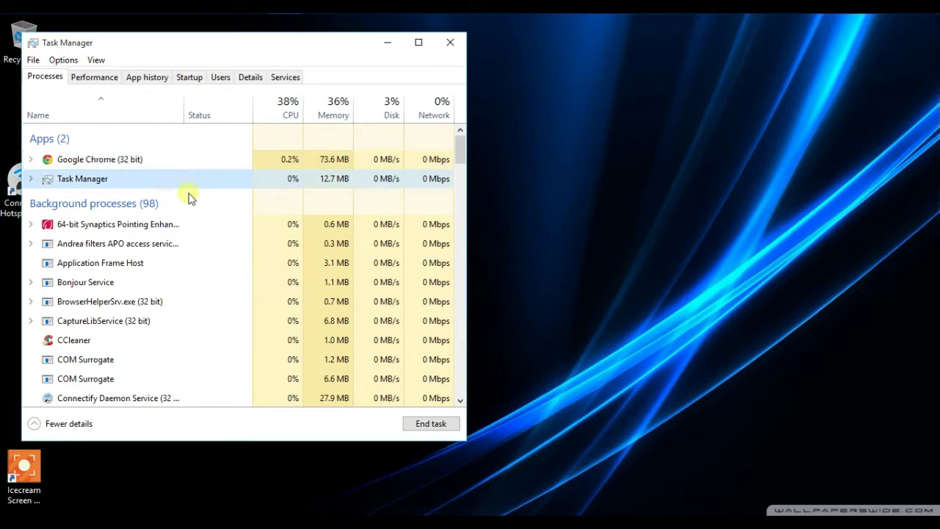
- End five of the Google Chrome (32 bit) background processes one by one and dismiss the AdBlock notification
mouse_move(461, 156)
mouse_down()
mouse_move(461, 165)
mouse_move(461, 146)
mouse_up()
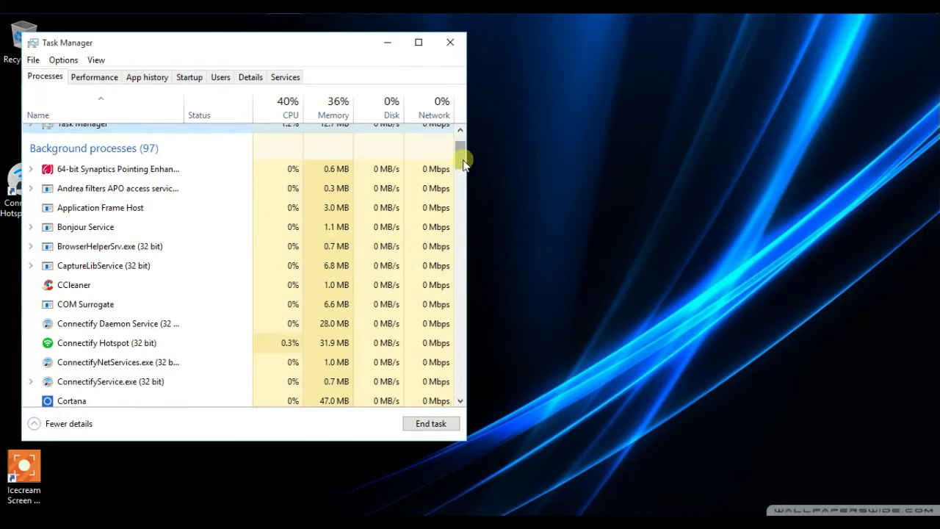
drag(463, 163, 462, 196)
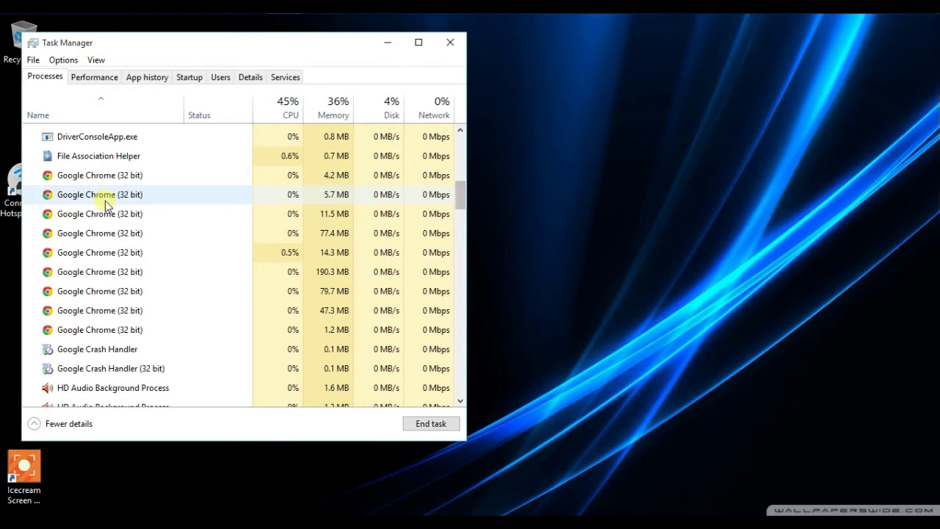
right_click(110, 181)
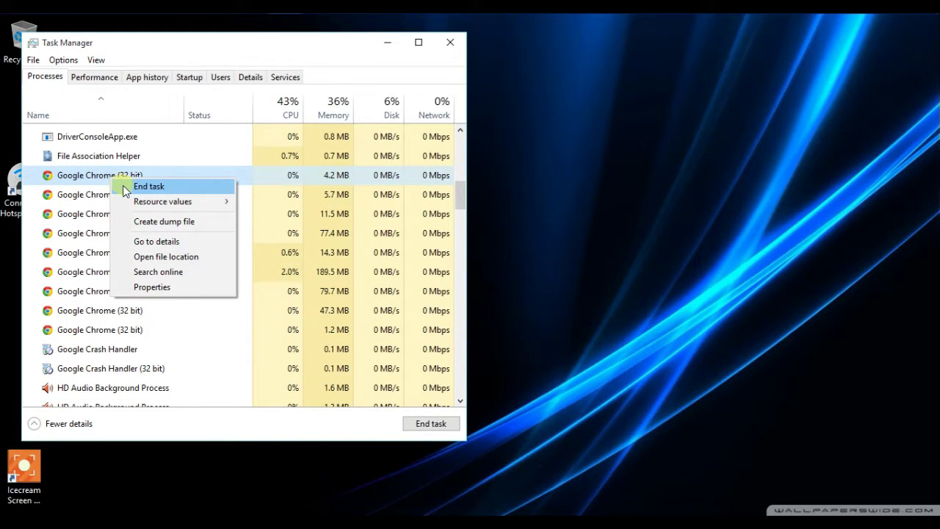
click(125, 188)
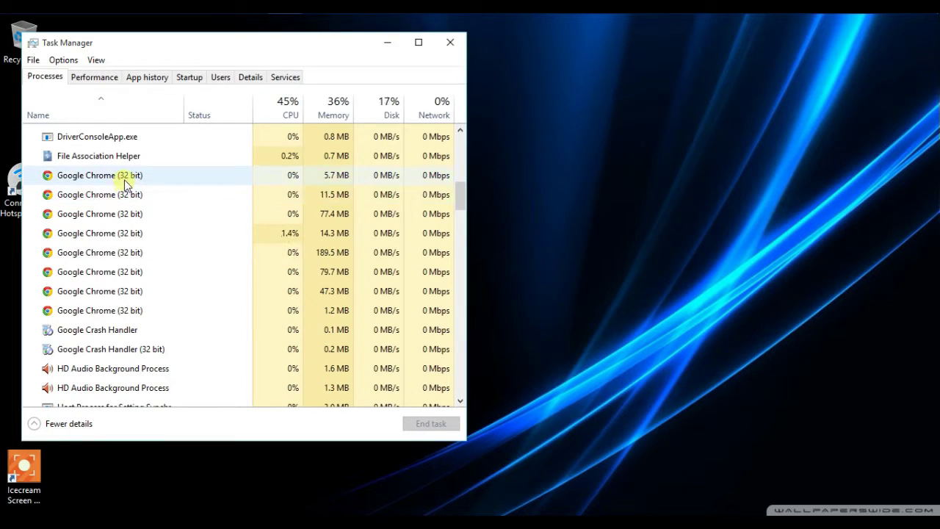
right_click(126, 183)
click(163, 189)
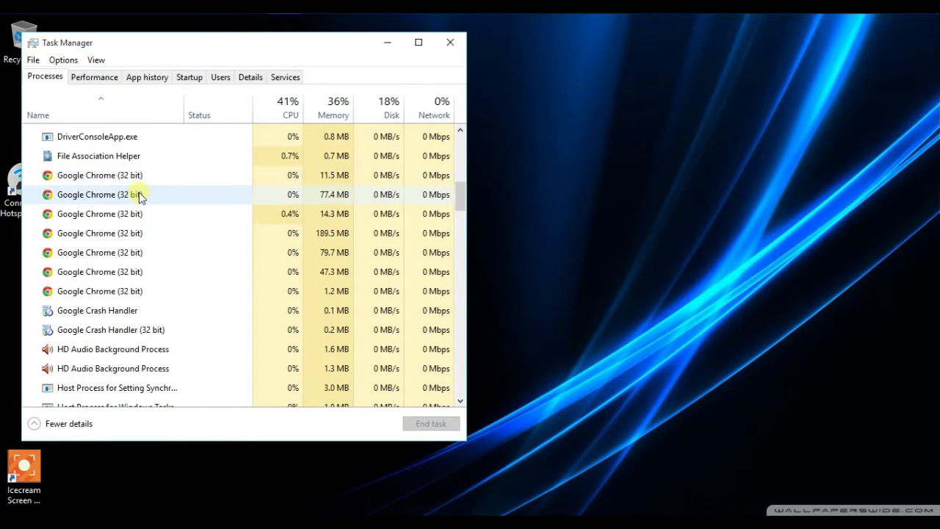
right_click(141, 196)
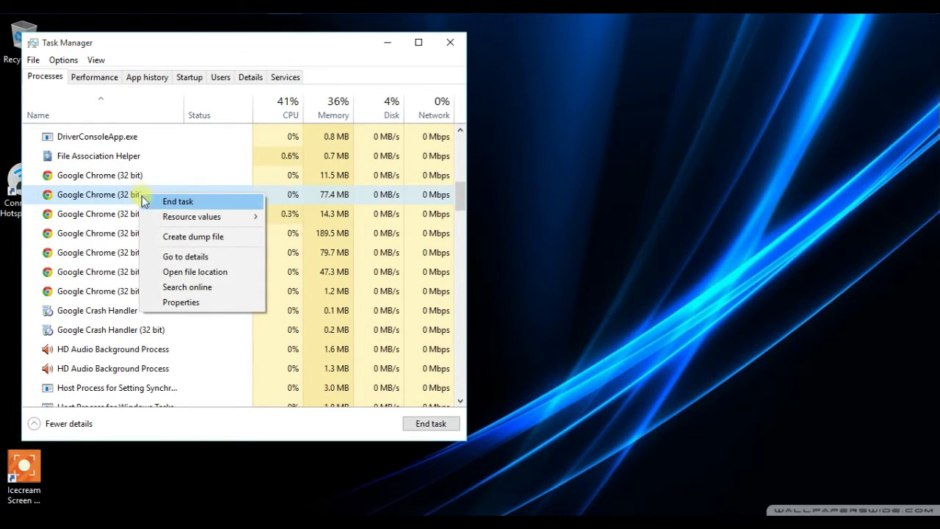
click(148, 203)
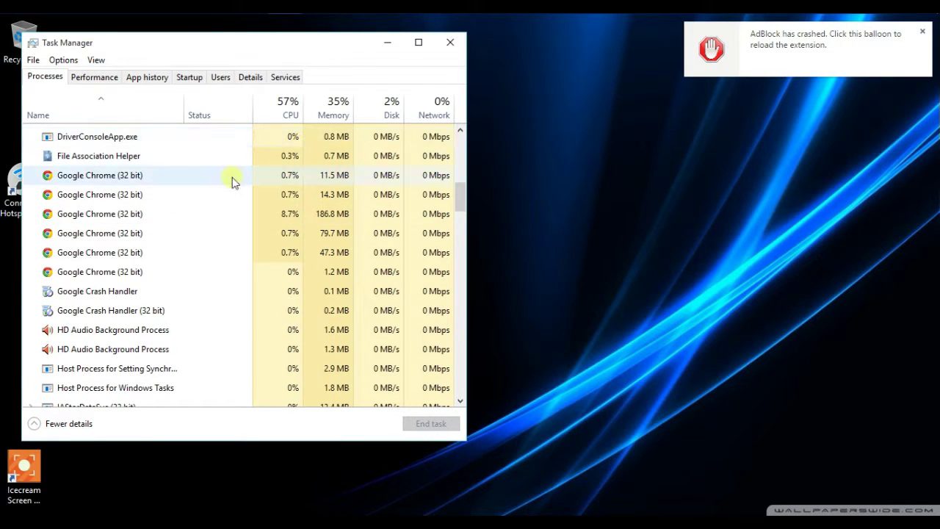
right_click(204, 183)
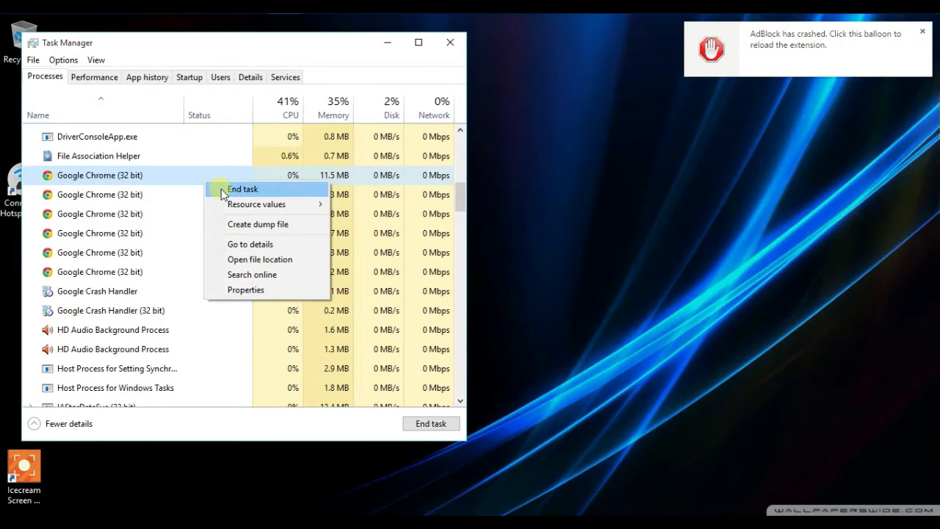
click(222, 190)
right_click(190, 197)
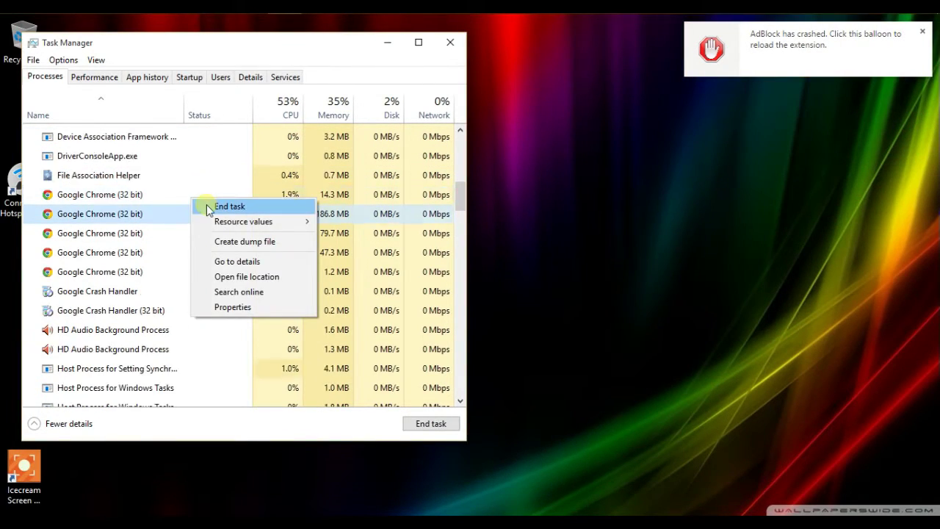
click(209, 207)
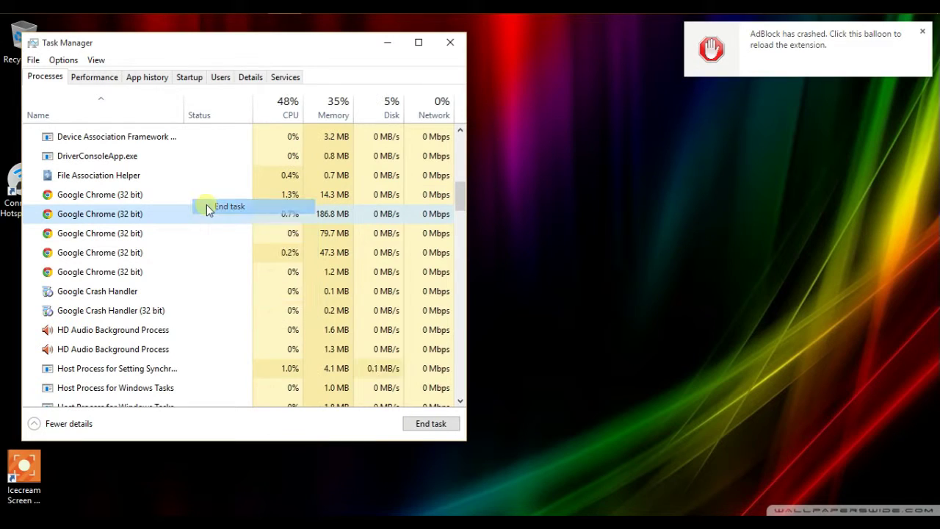
click(924, 33)
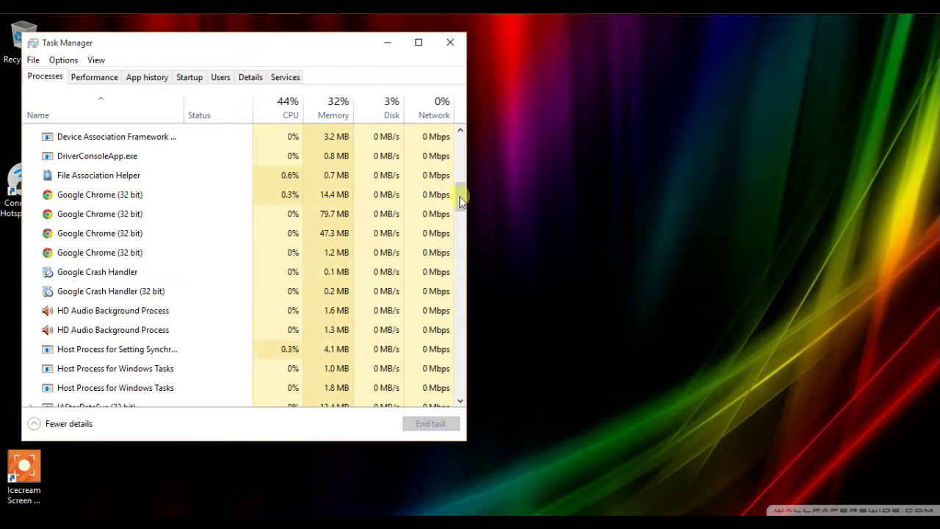
- End the iPodService Module (64-bit) and iTunesHelper background processes
drag(460, 191, 463, 241)
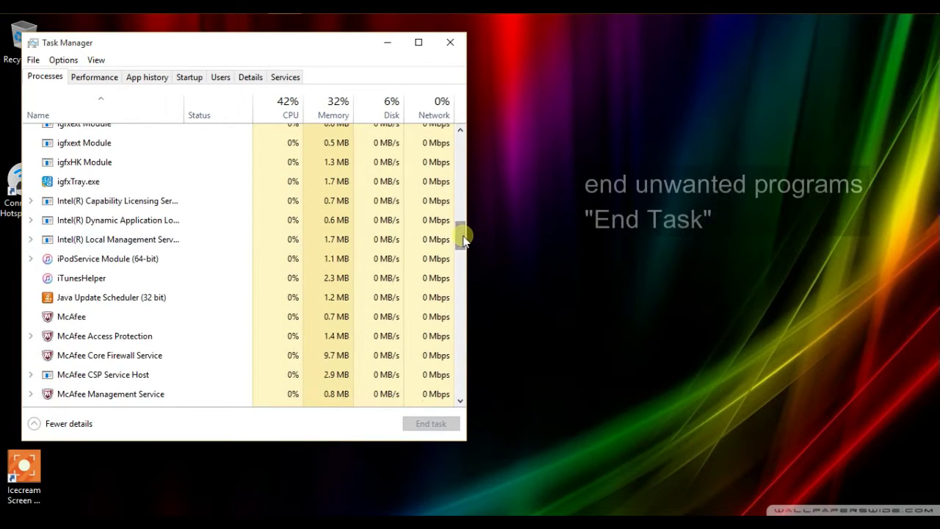
right_click(158, 261)
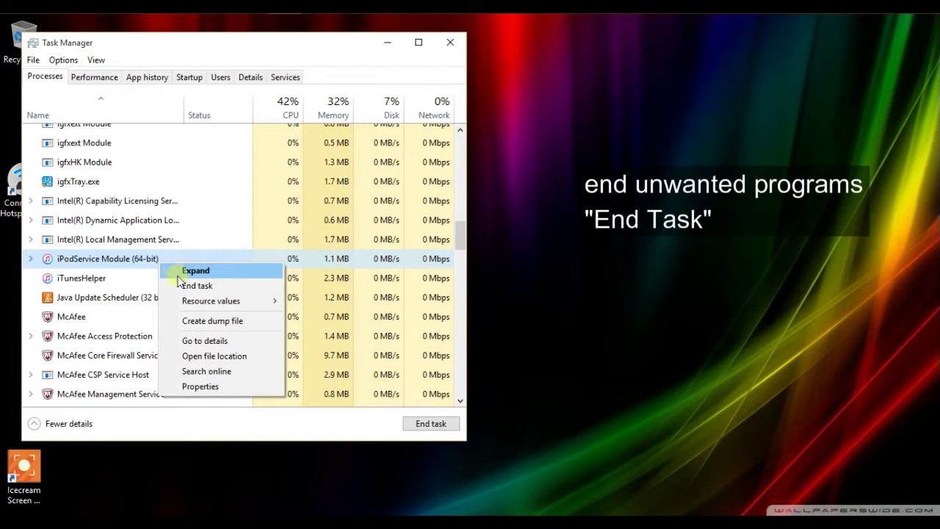
click(183, 285)
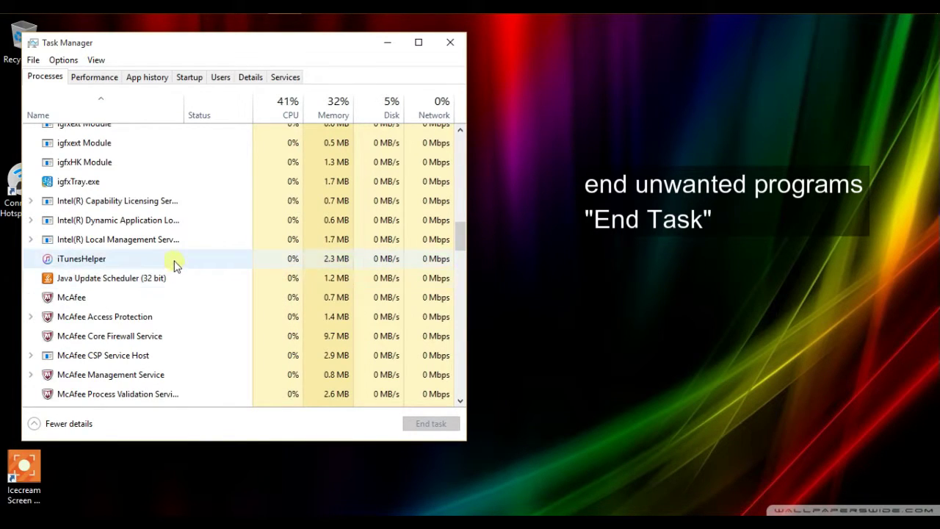
right_click(177, 265)
click(210, 270)
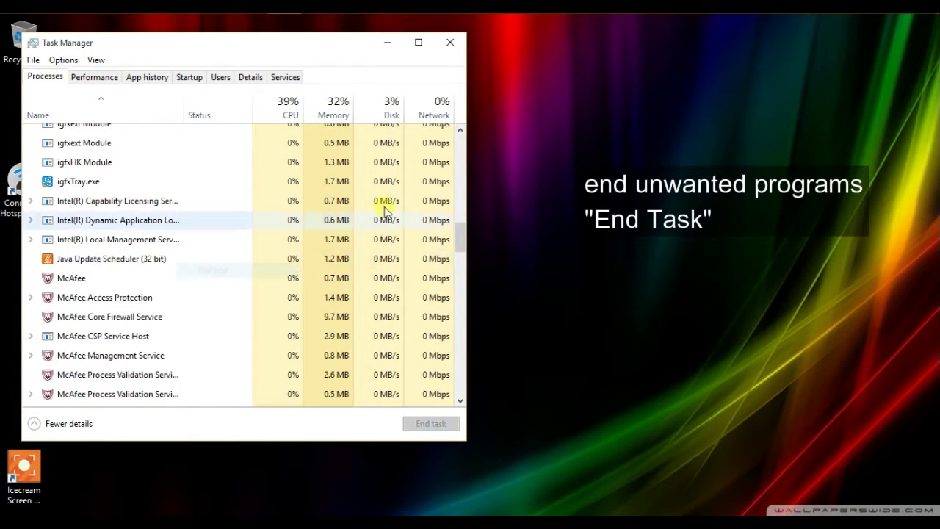
- End the YTDownloader (32 bit) background process near the end of the background processes list
drag(461, 237, 464, 324)
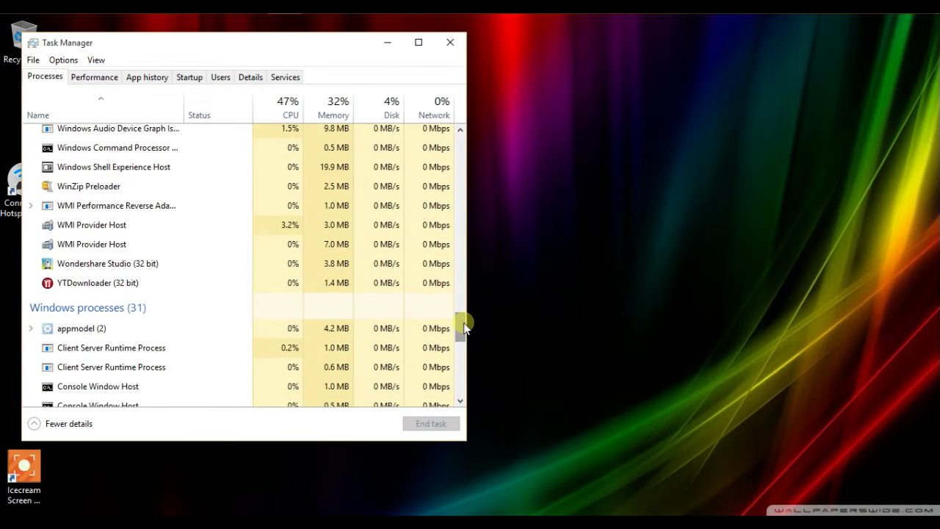
right_click(205, 292)
click(232, 298)
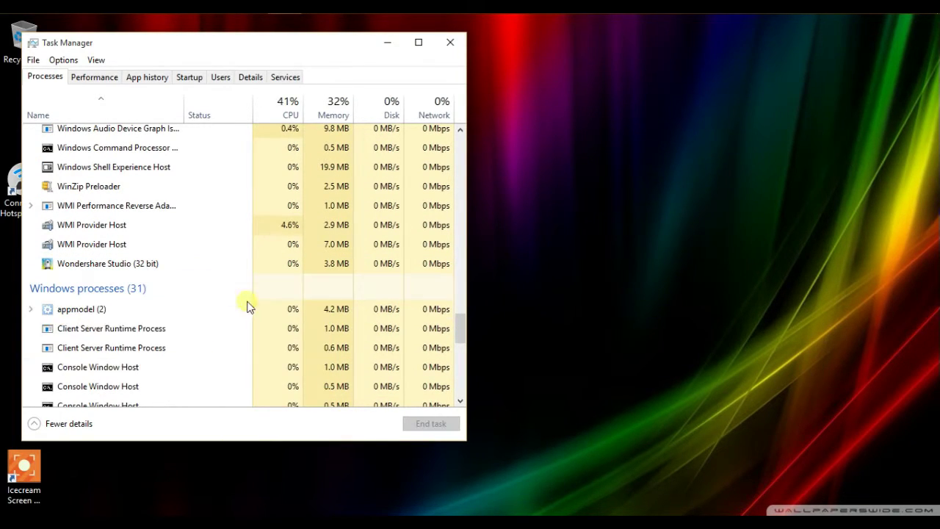
- Close Task Manager and refresh the desktop
click(451, 44)
right_click(245, 140)
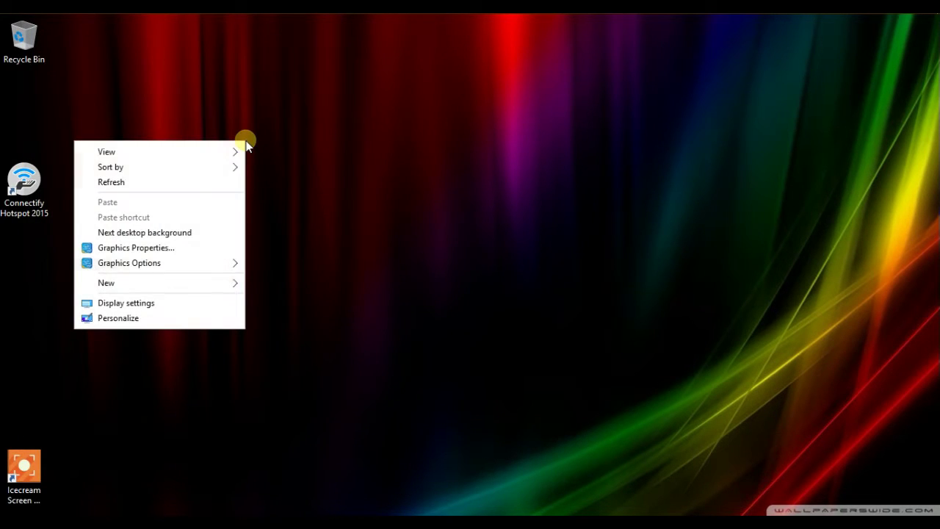
click(223, 189)
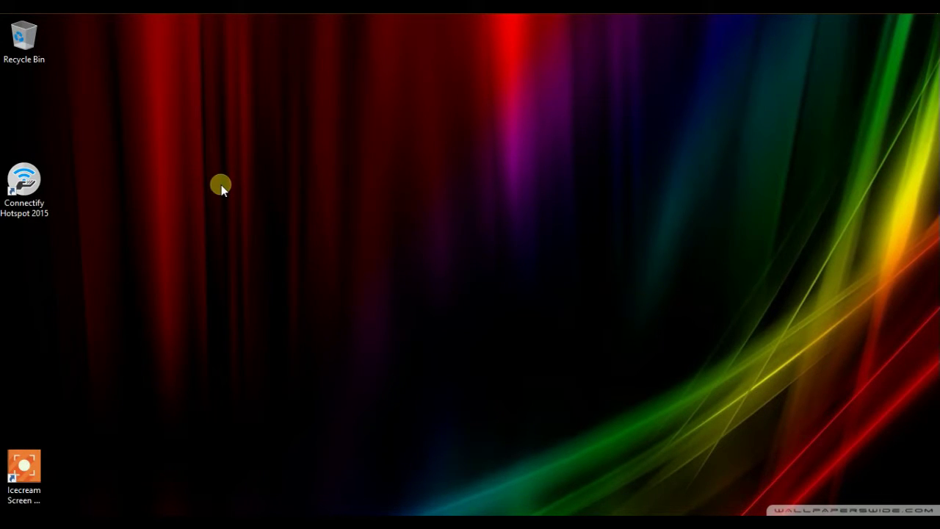